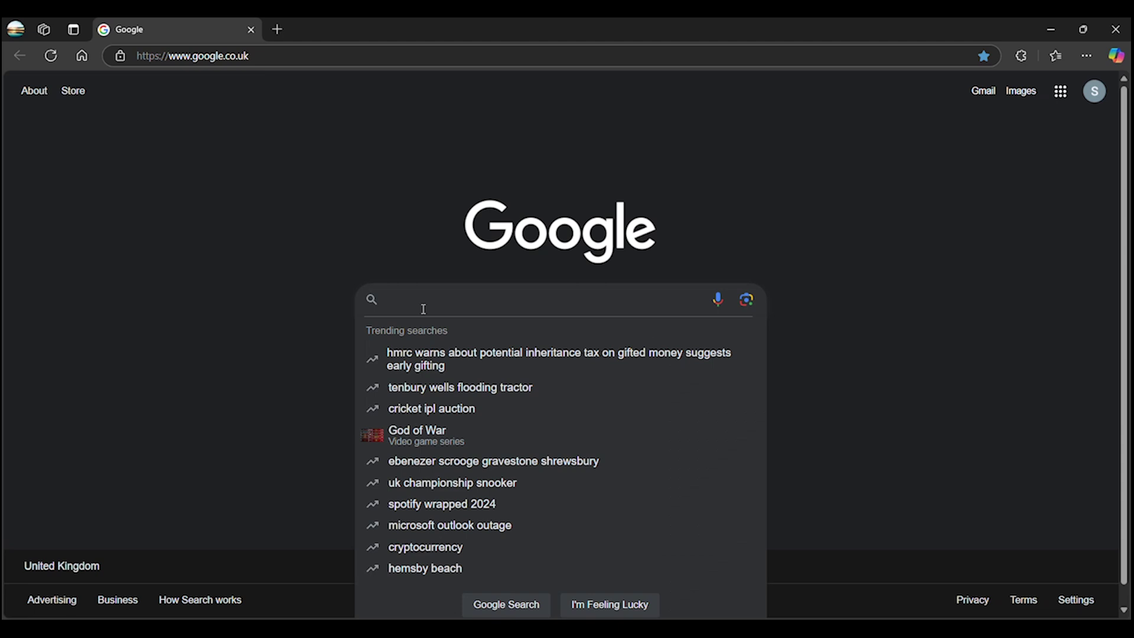
Search Google for 'lenovo x380 autopatcher' to list results led by the Badcaps BIOS auto-patcher thread.
type("lenovo ")
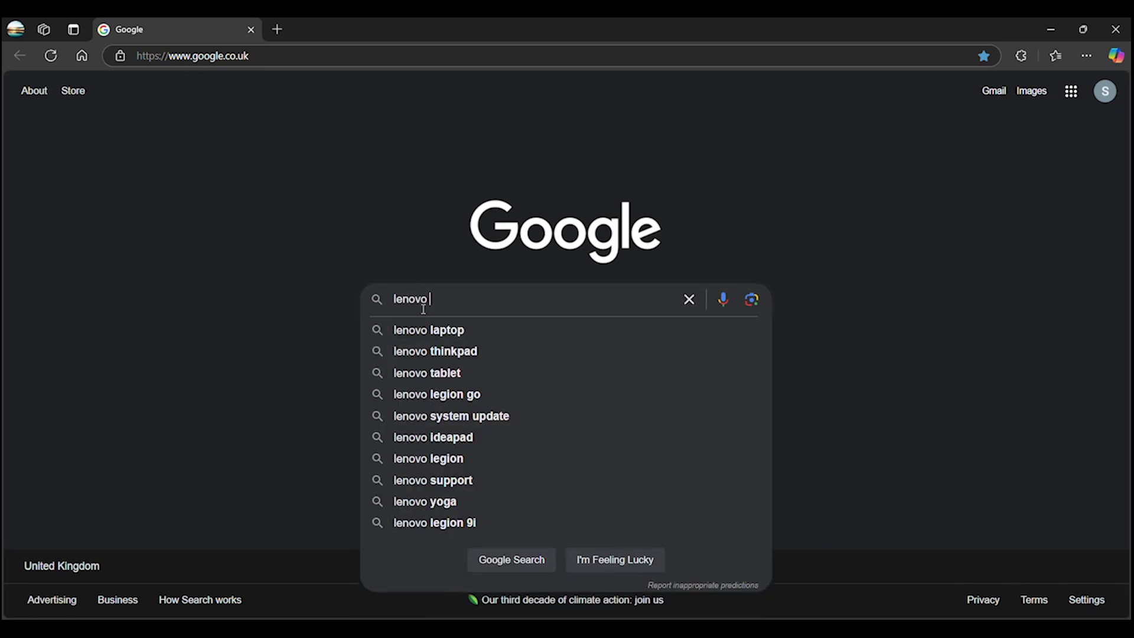
type("x380 ")
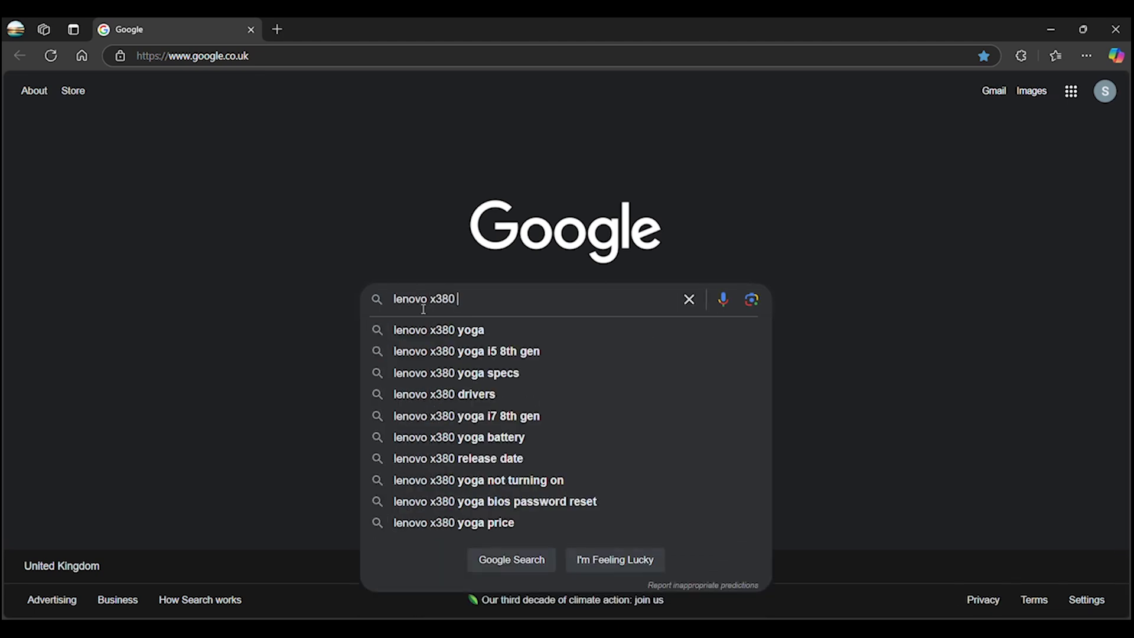
type("autopatcher")
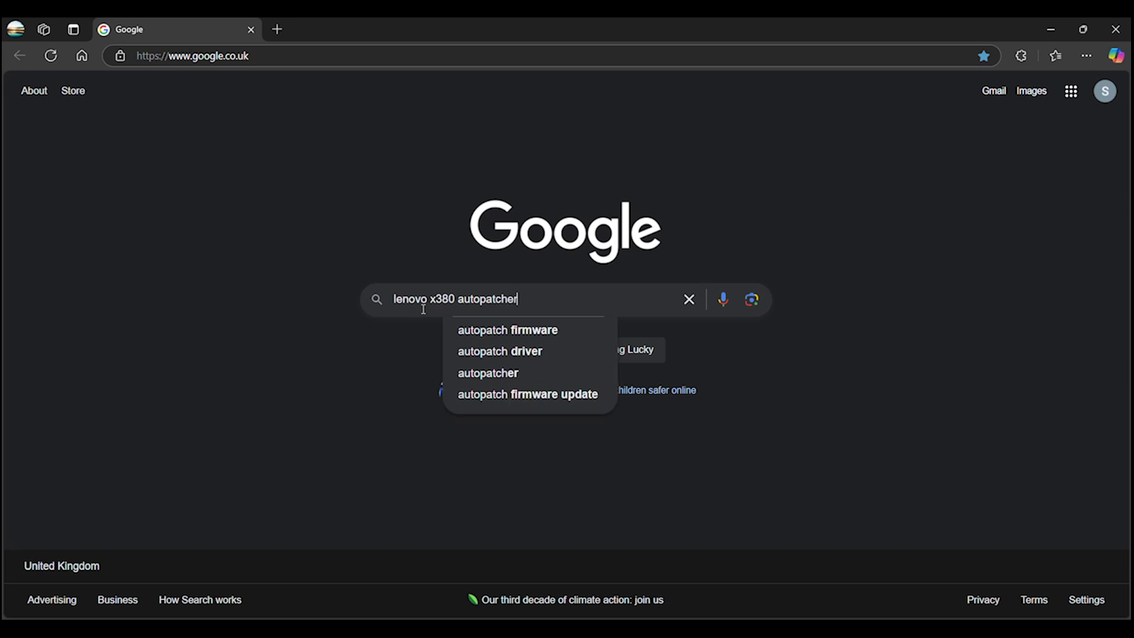
key("Return")
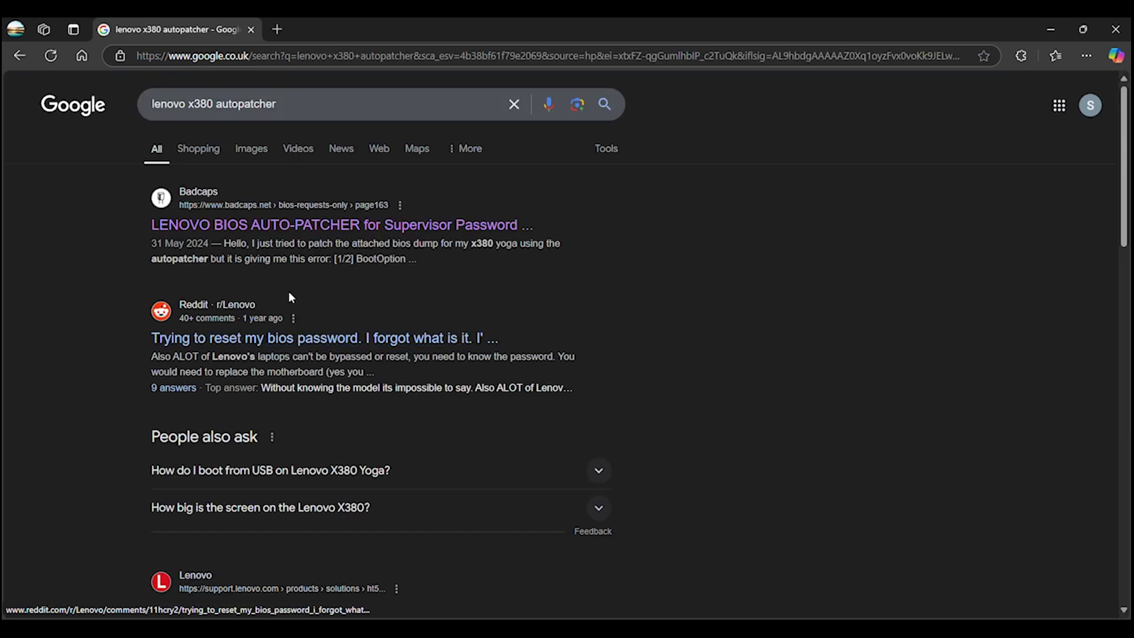
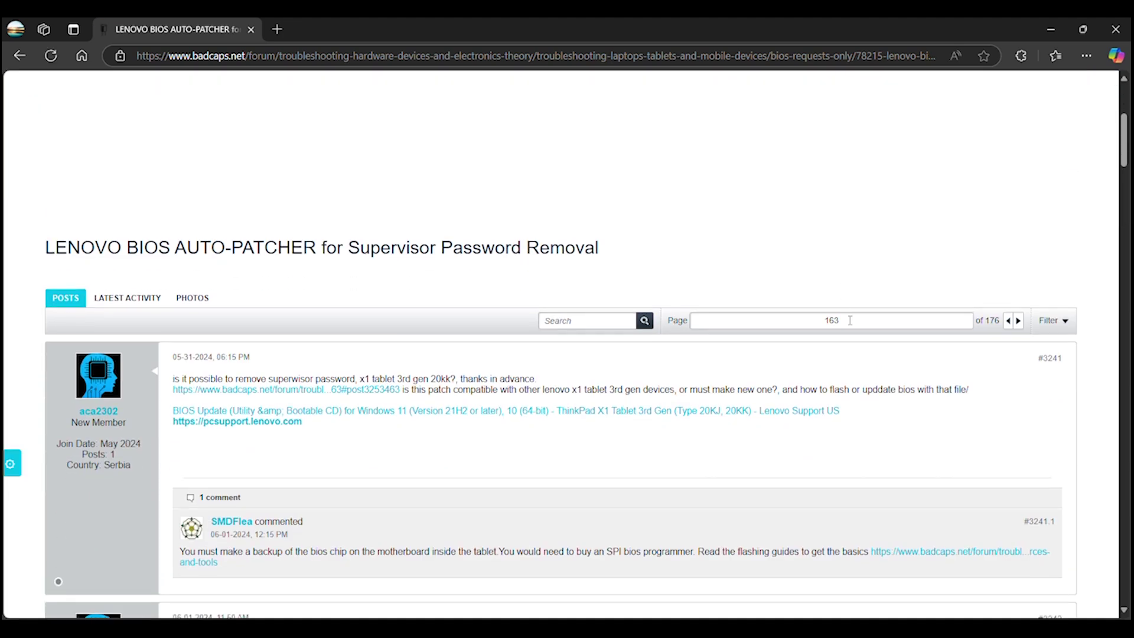
left_click(702, 325)
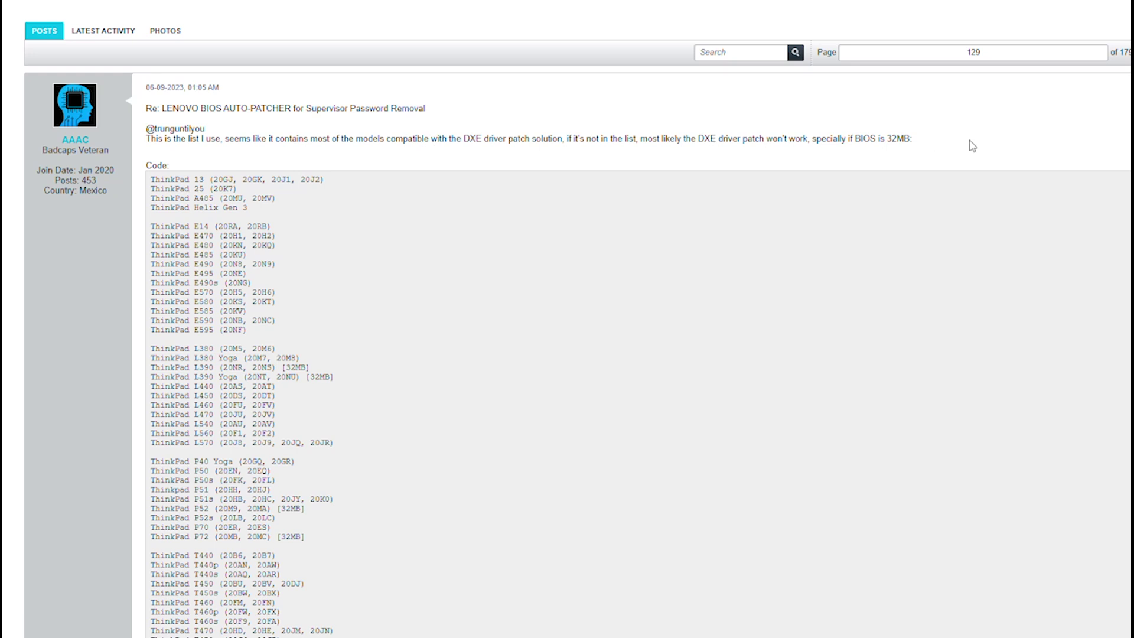
scroll(995, 144, "down", 1)
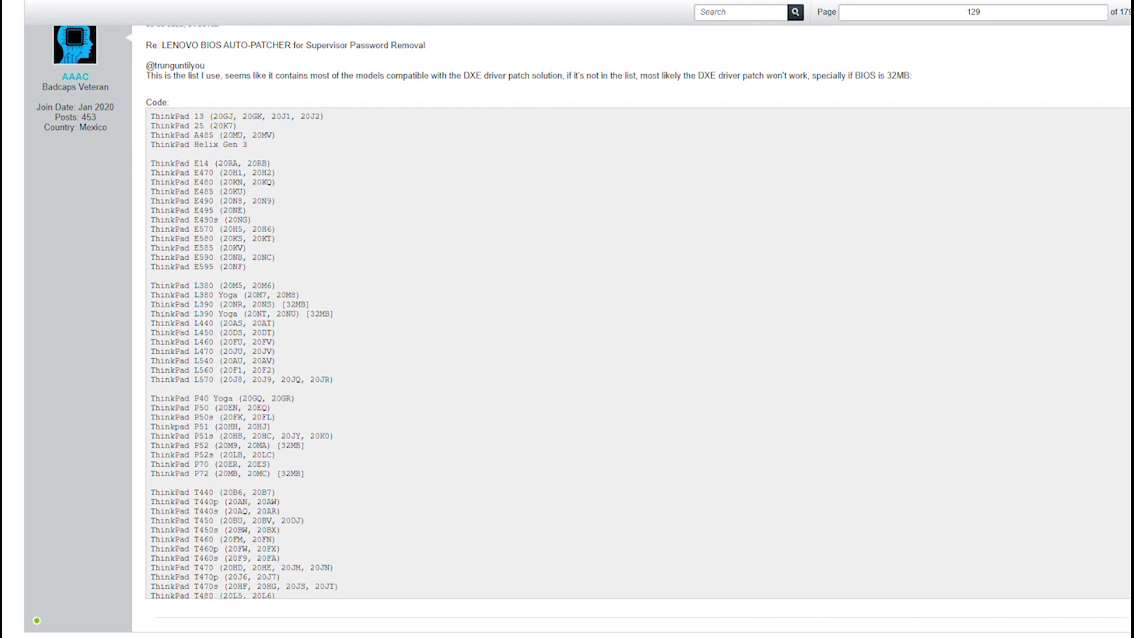
scroll(343, 353, "down", 2)
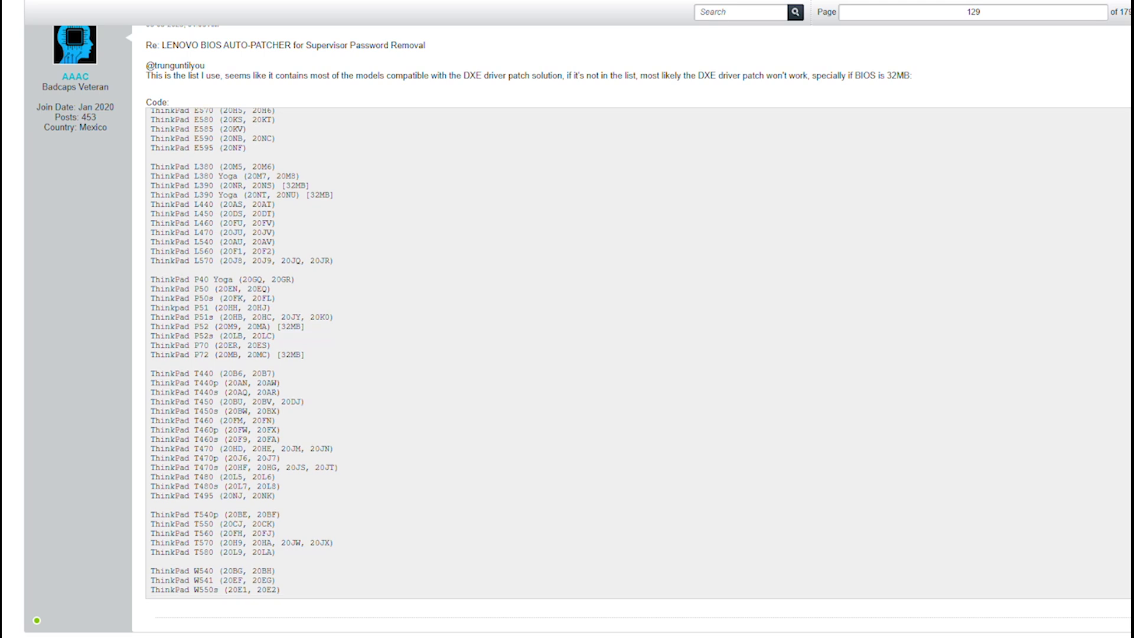
scroll(342, 353, "down", 4)
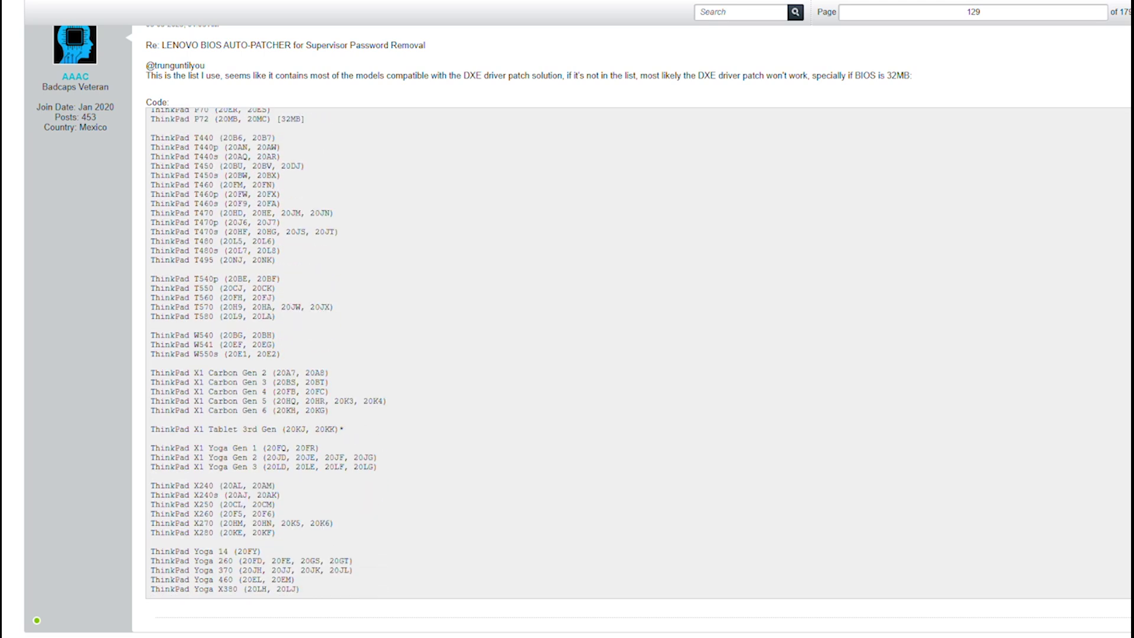
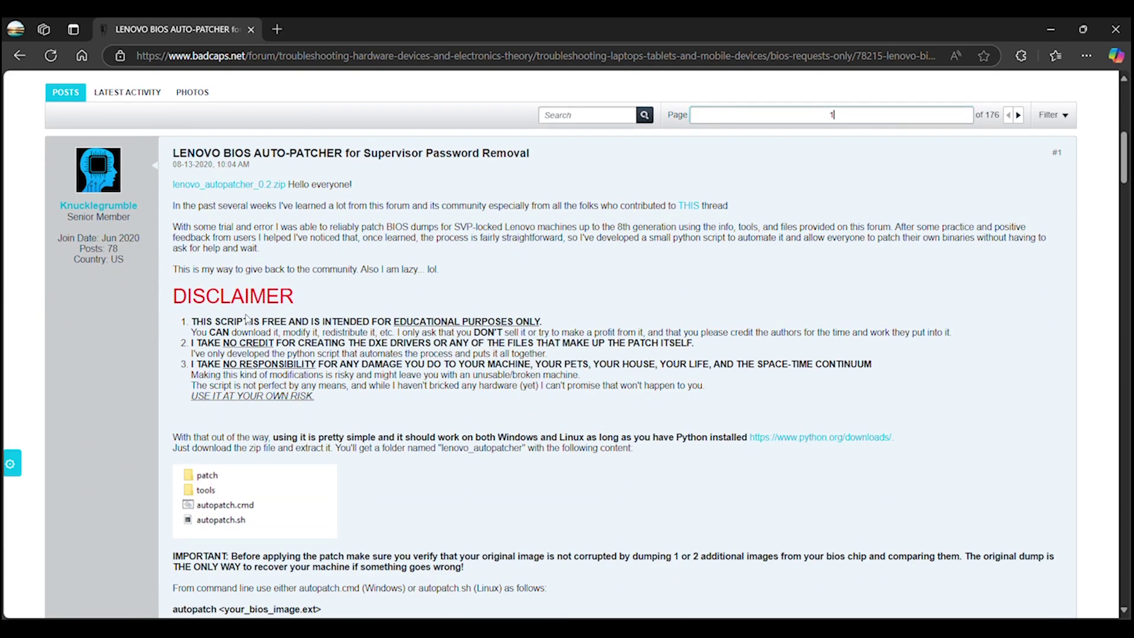
Read through the post's DISCLAIMER section, highlighting it while reading.
scroll(253, 332, "down", 1)
scroll(253, 334, "down", 1)
scroll(252, 334, "up", 1)
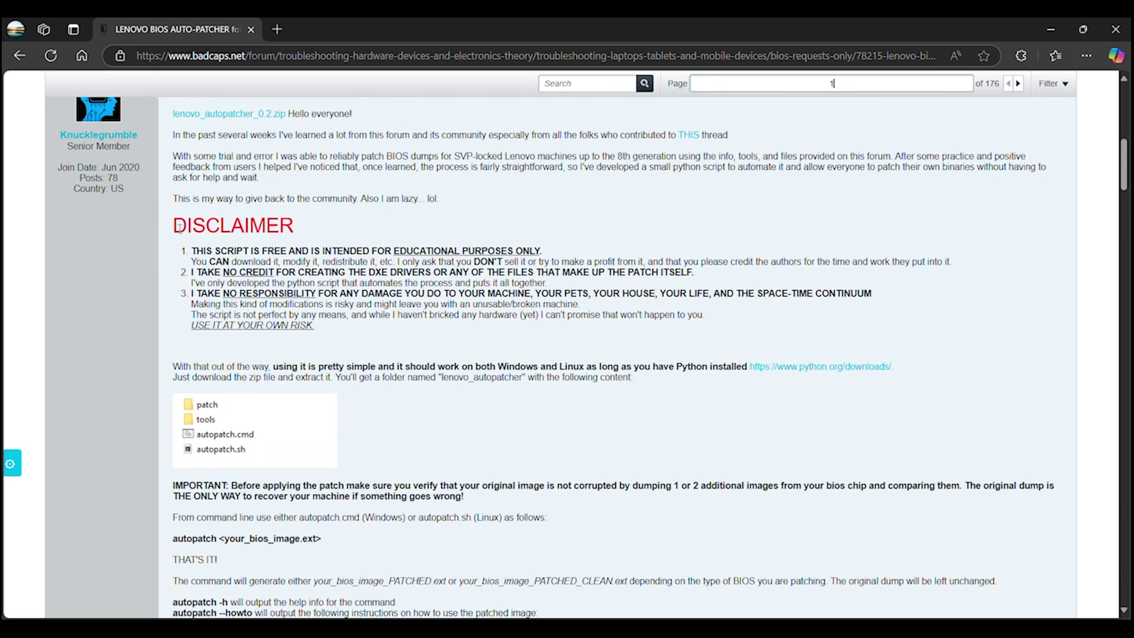
left_click_drag(173, 225, 360, 331)
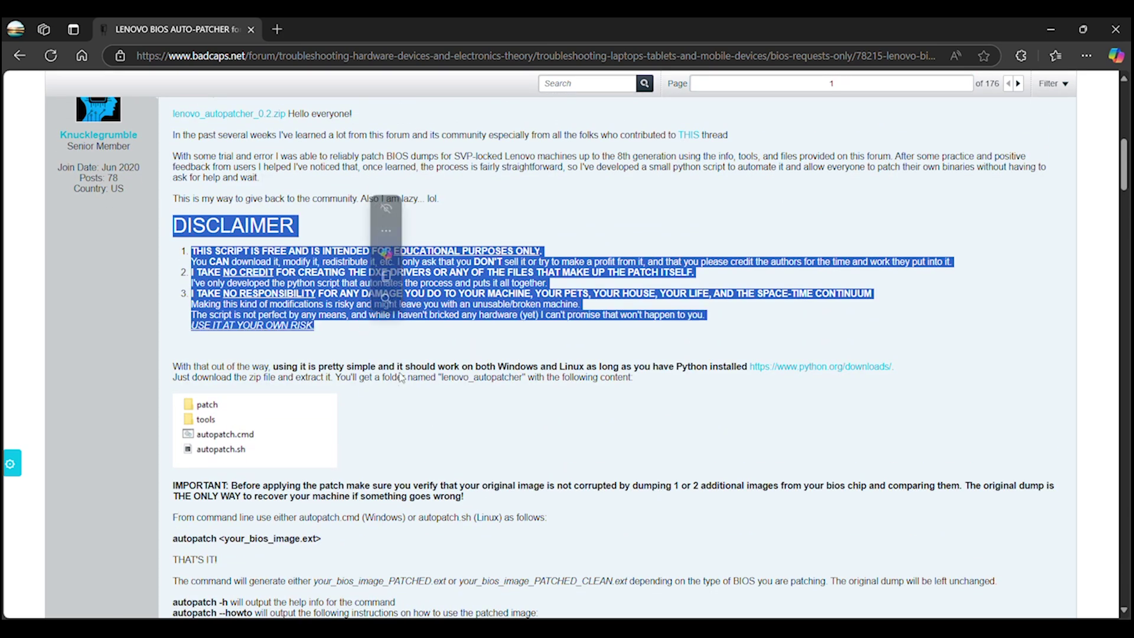
left_click(601, 453)
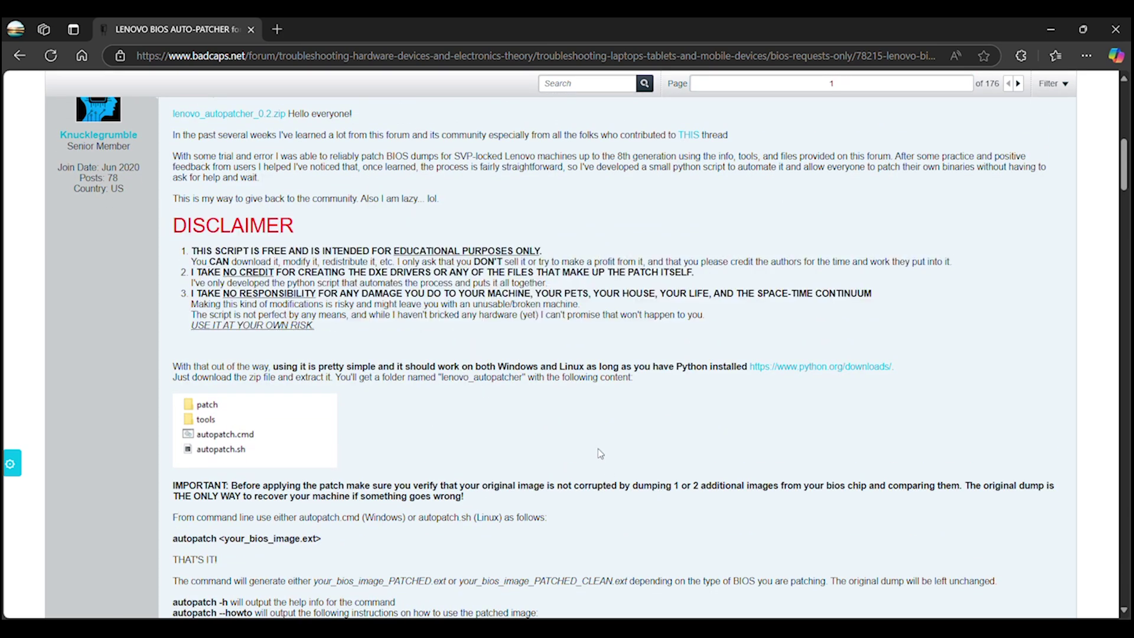
Highlight the Python requirement and its download link.
scroll(600, 454, "down", 1)
scroll(601, 454, "down", 1)
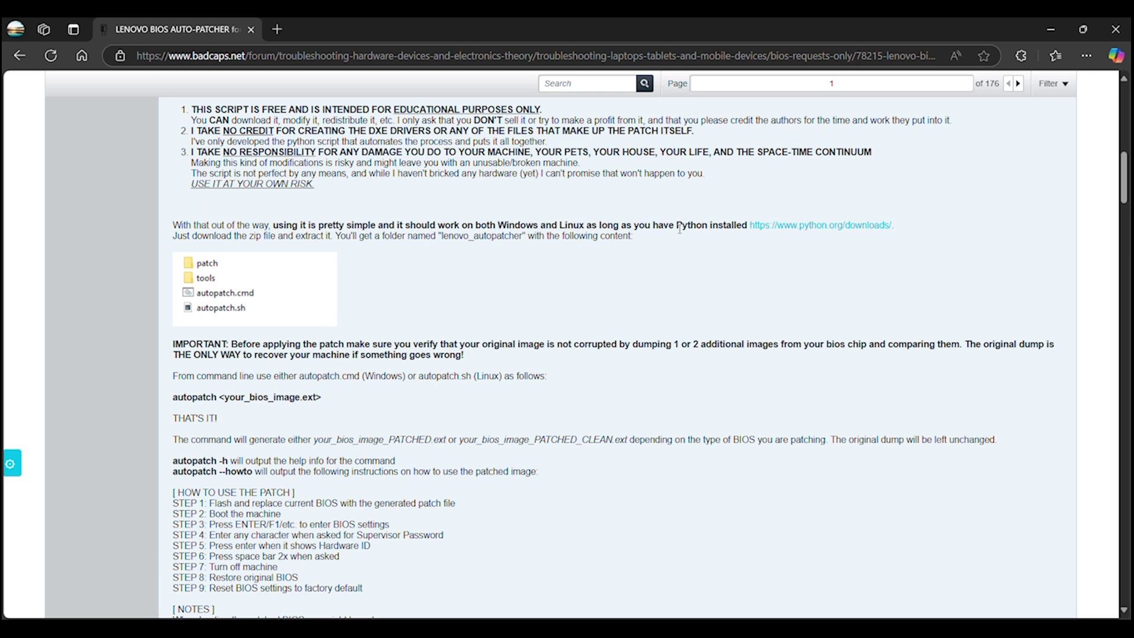
left_click_drag(677, 226, 893, 227)
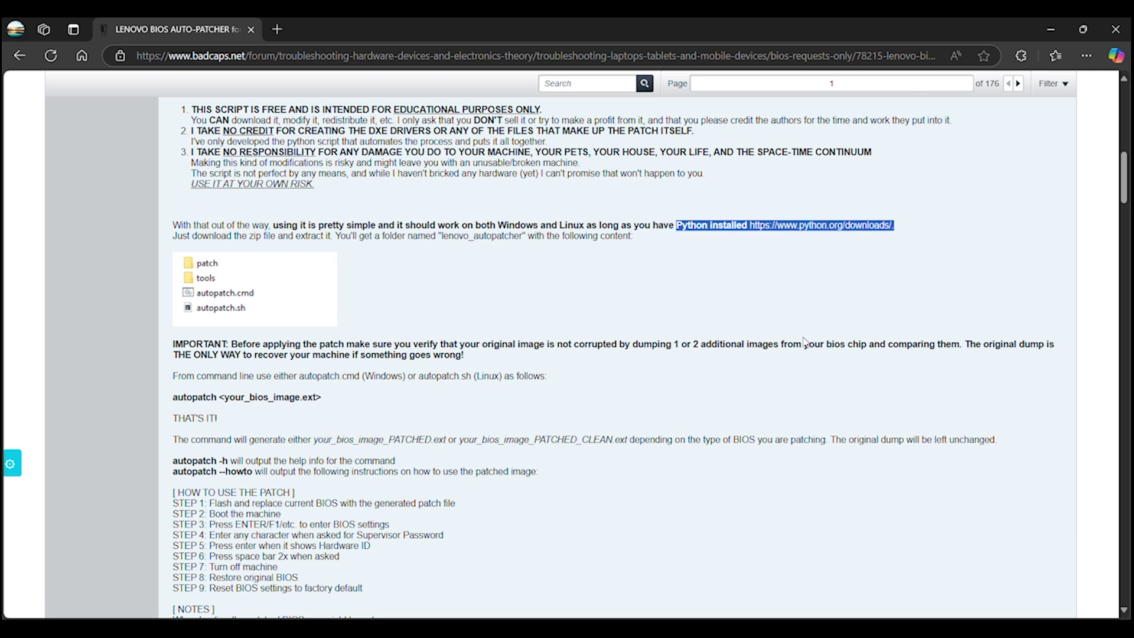
left_click(787, 310)
Review the HOW TO USE THE PATCH steps, then follow the autopatcher's download link.
scroll(434, 310, "down", 1)
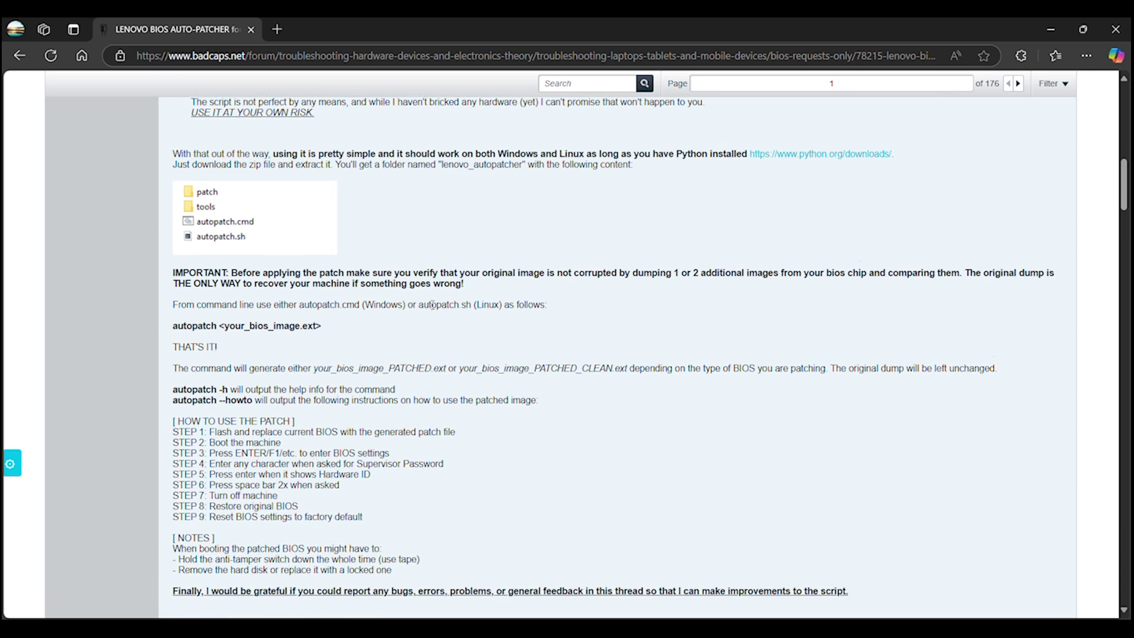
scroll(434, 310, "down", 2)
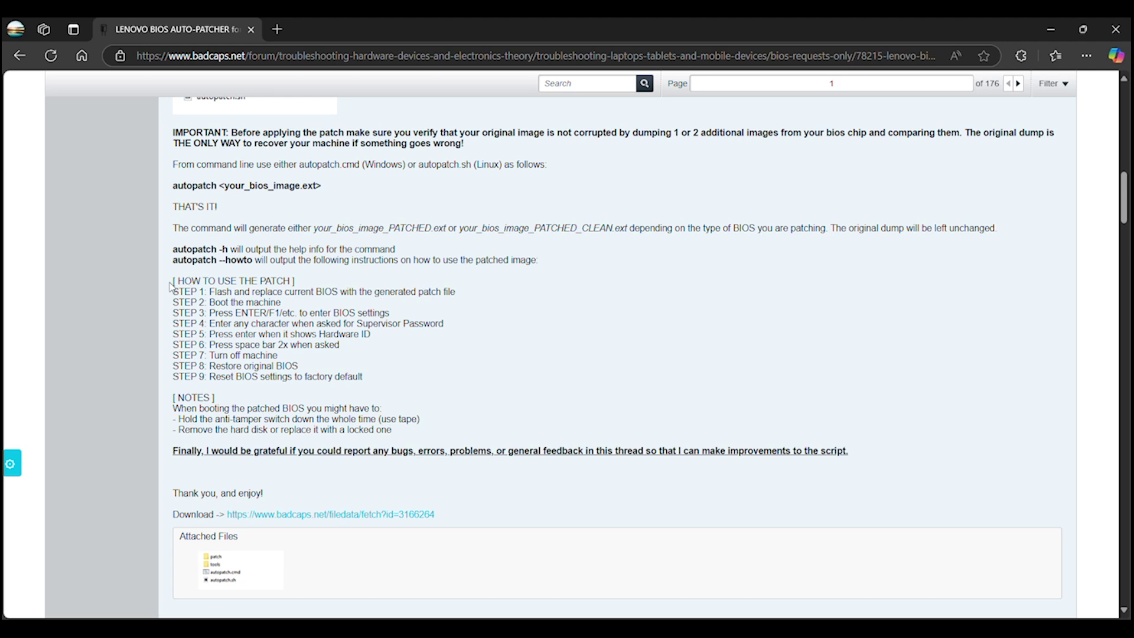
left_click_drag(173, 282, 381, 384)
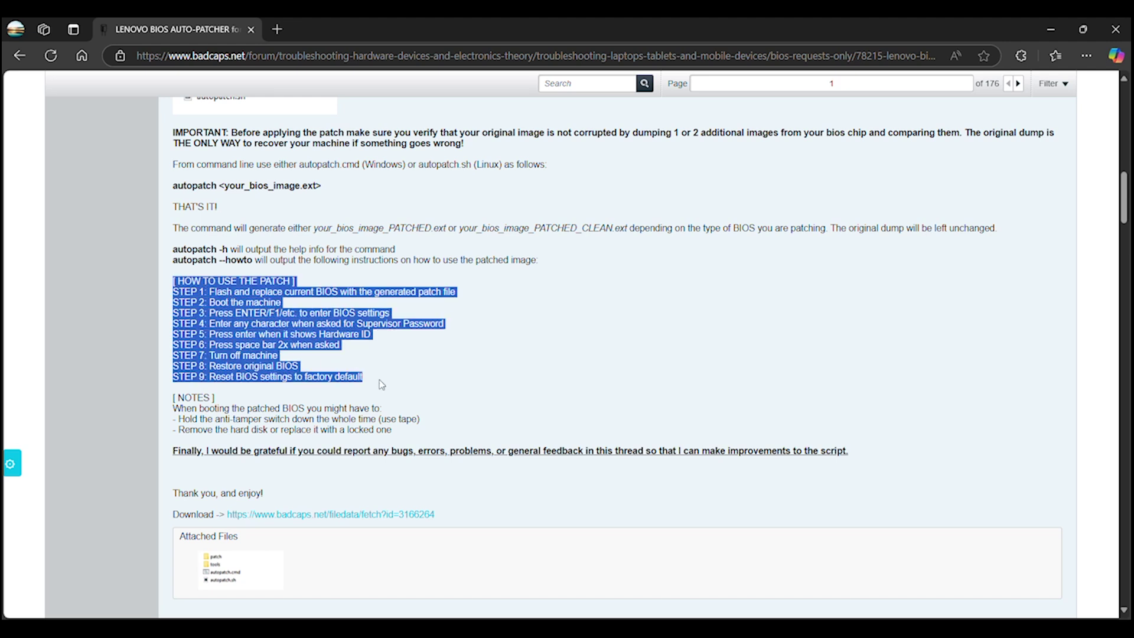
left_click(653, 426)
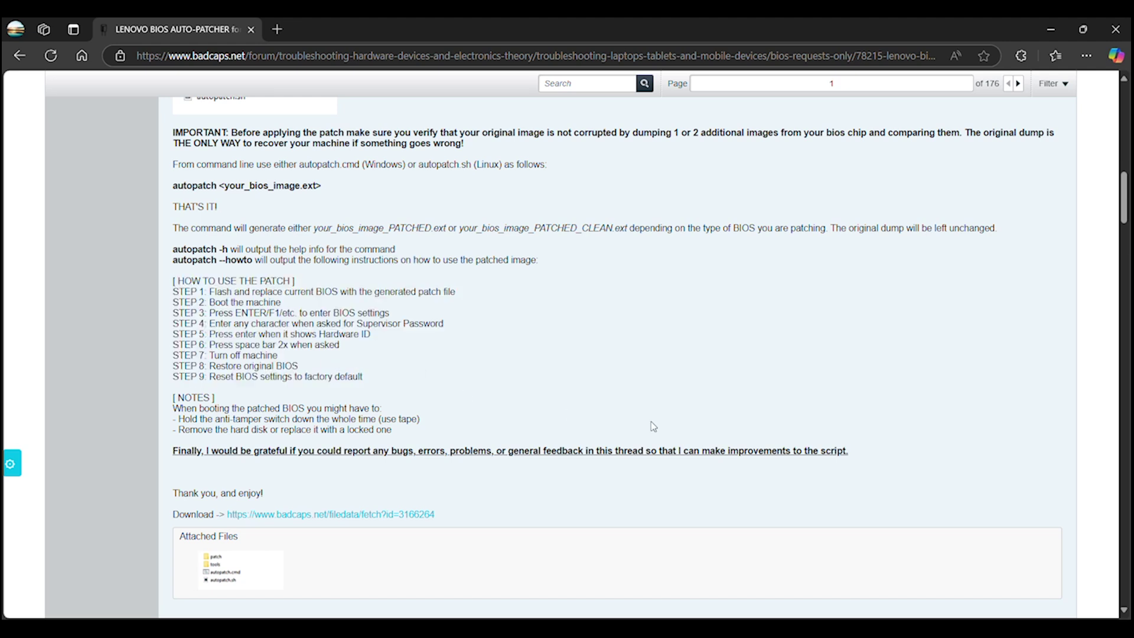
scroll(651, 424, "down", 2)
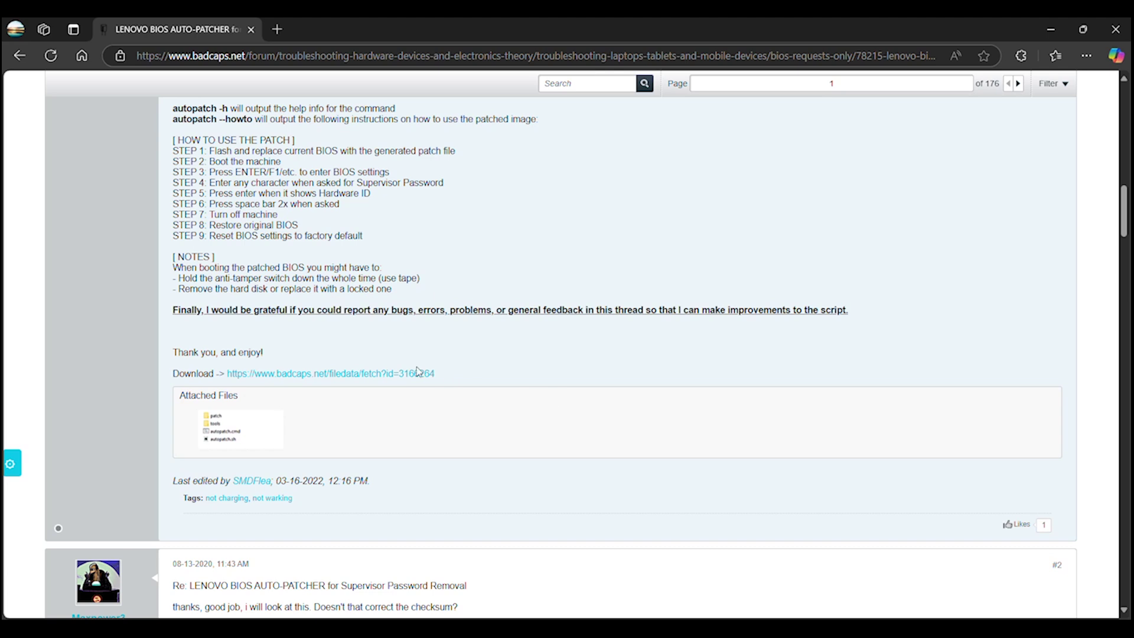
left_click(355, 373)
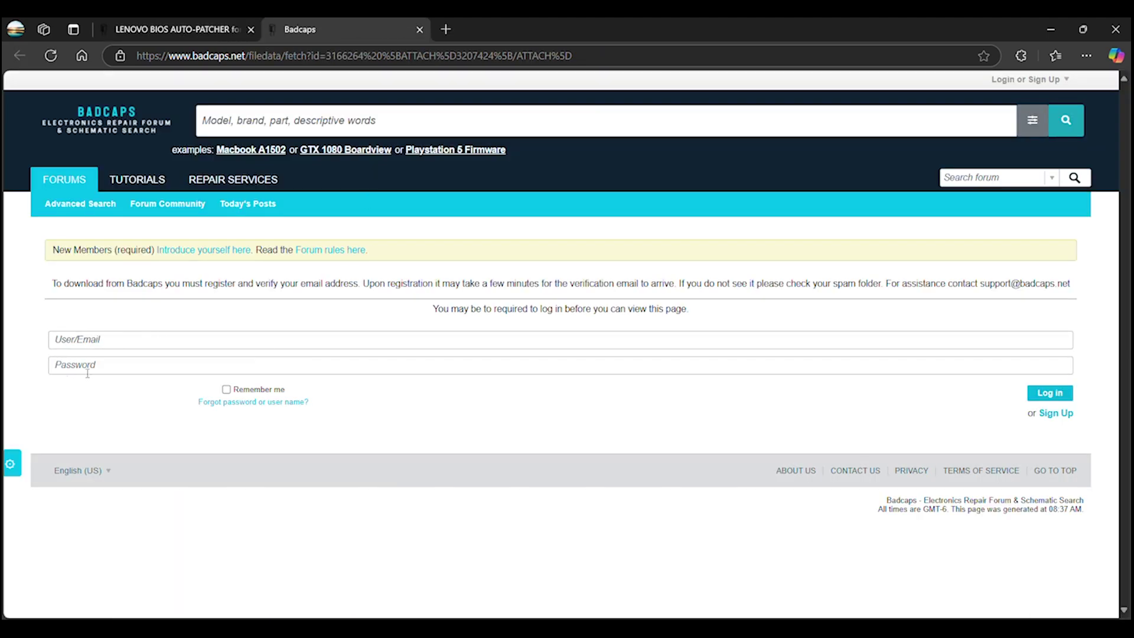
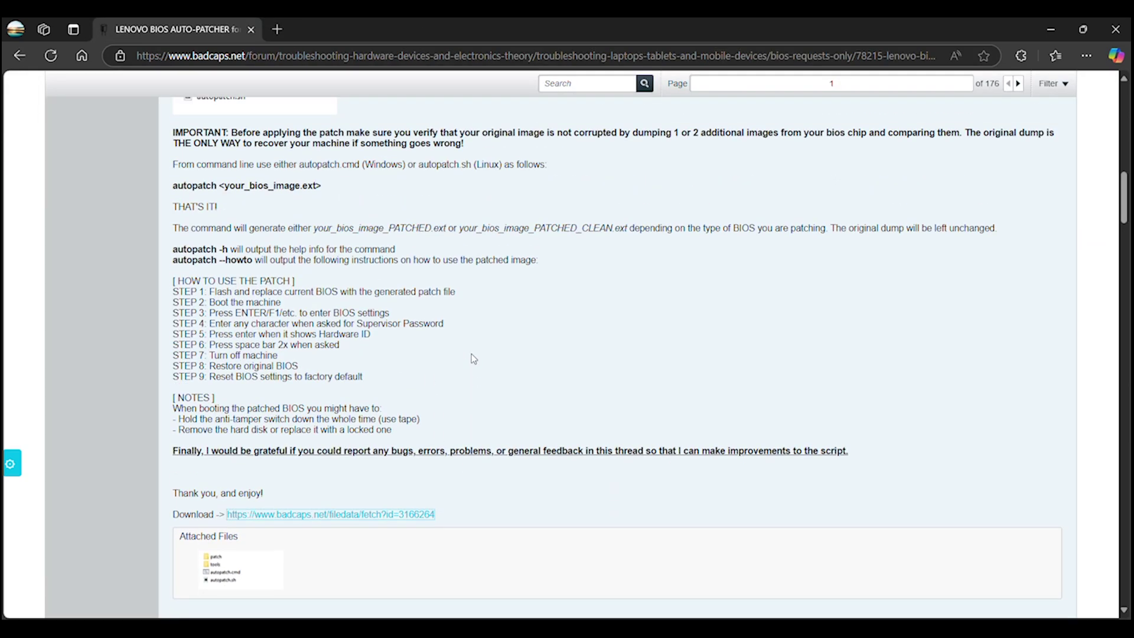
Return to the top of the Python 3.13.0 downloads page and start a new blank tab.
scroll(474, 358, "up", 2)
scroll(474, 359, "up", 3)
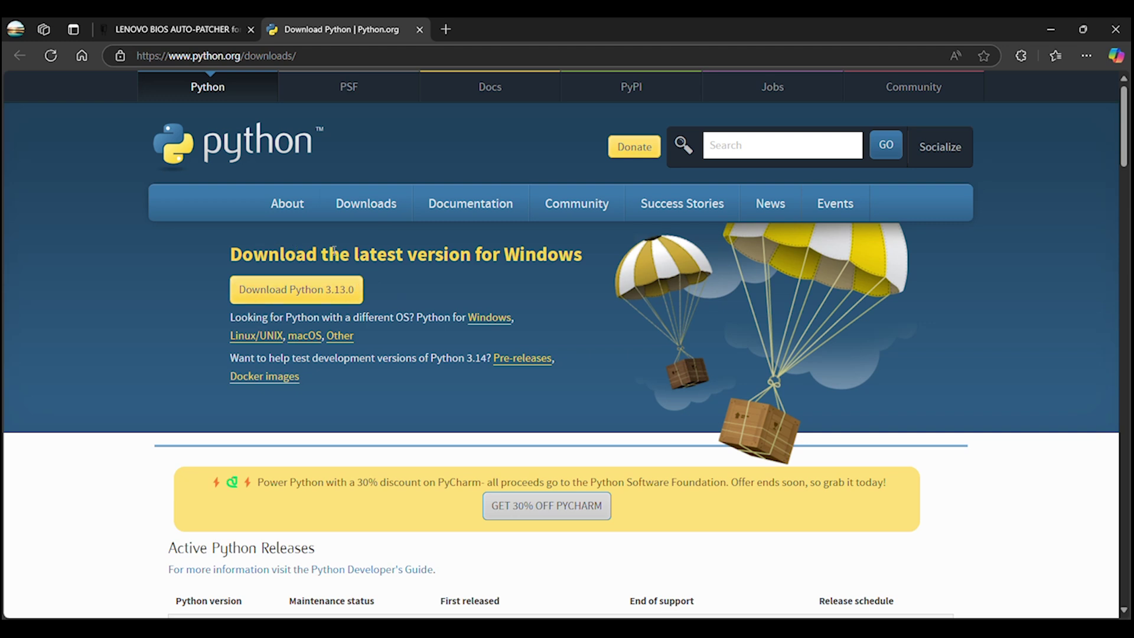
left_click(450, 28)
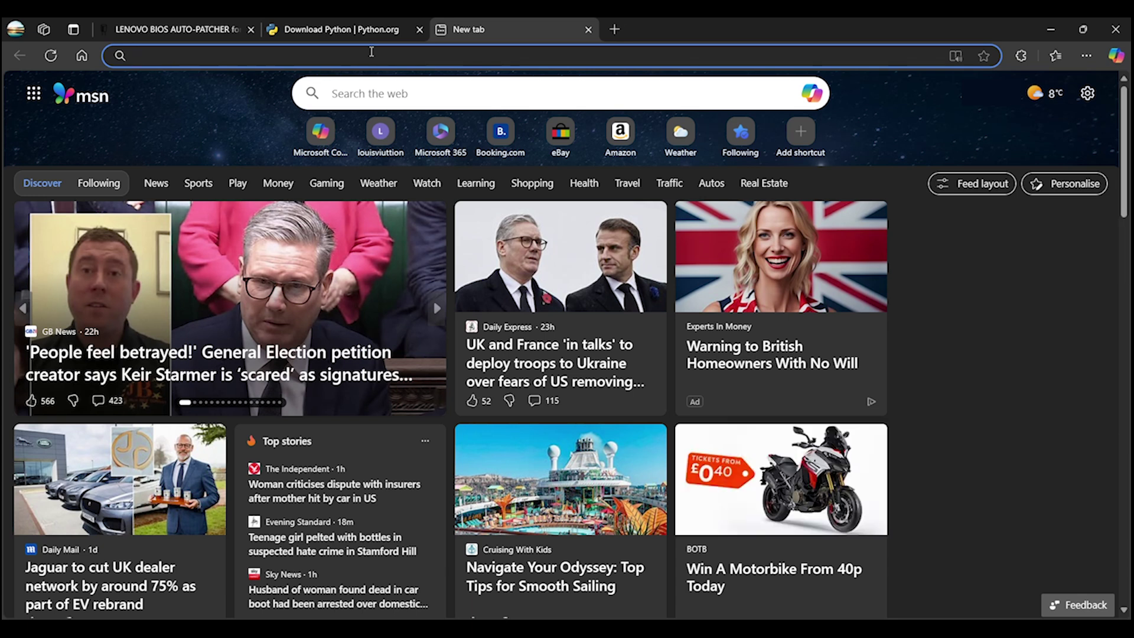
Search for neoprogrammer and open the dwdvb.com 'NeoProgrammer New Update V2.2.0.10' result.
type("ne")
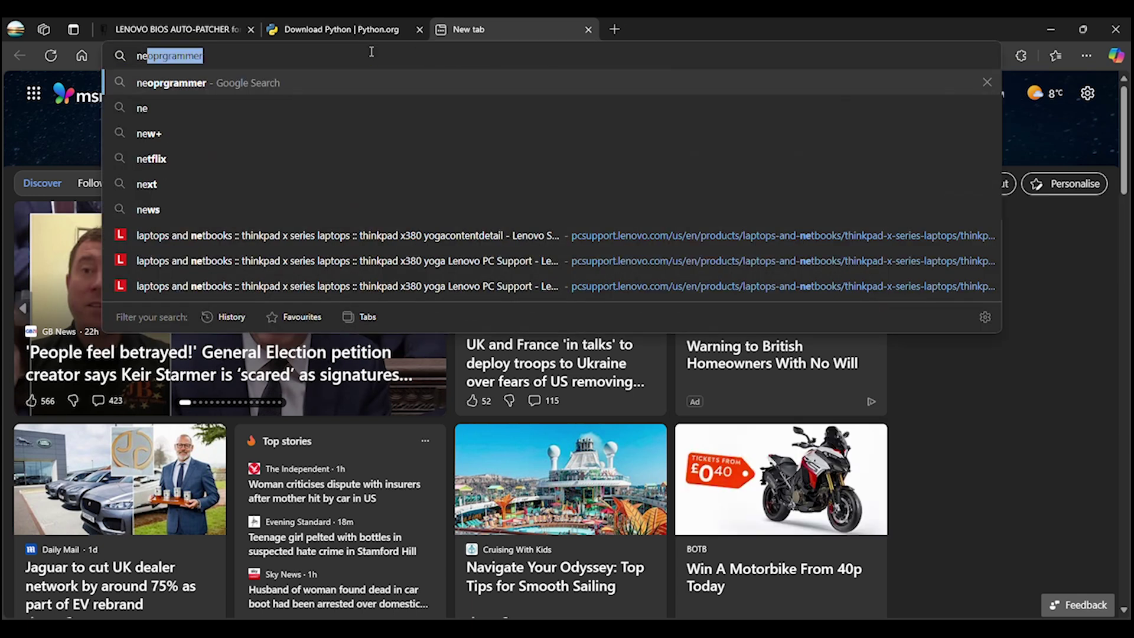
type("op")
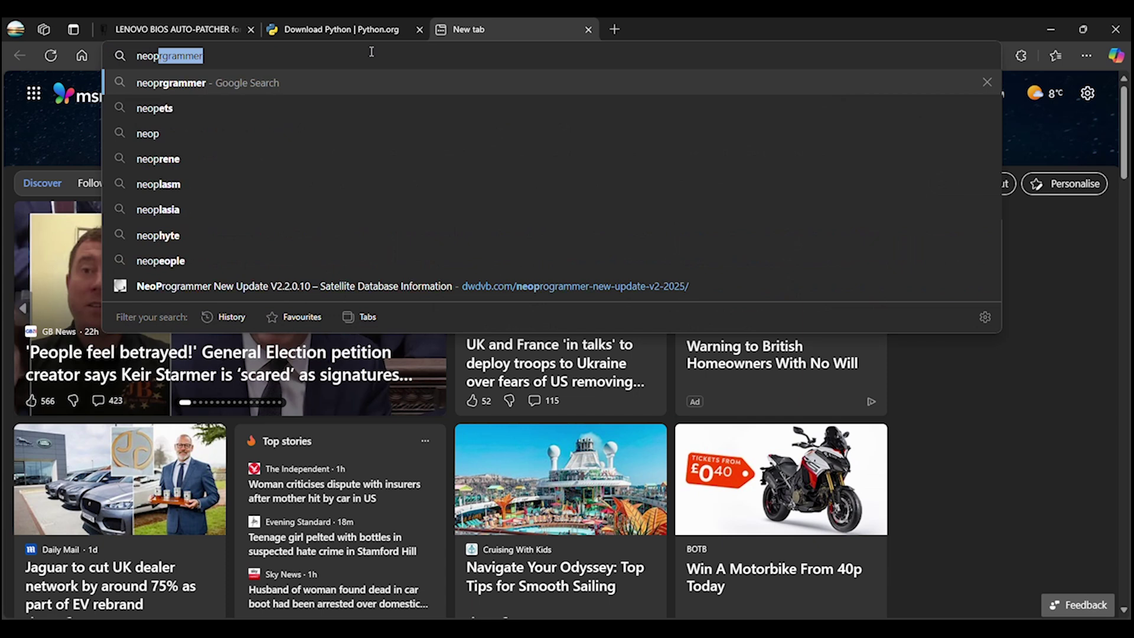
type("rogrammer")
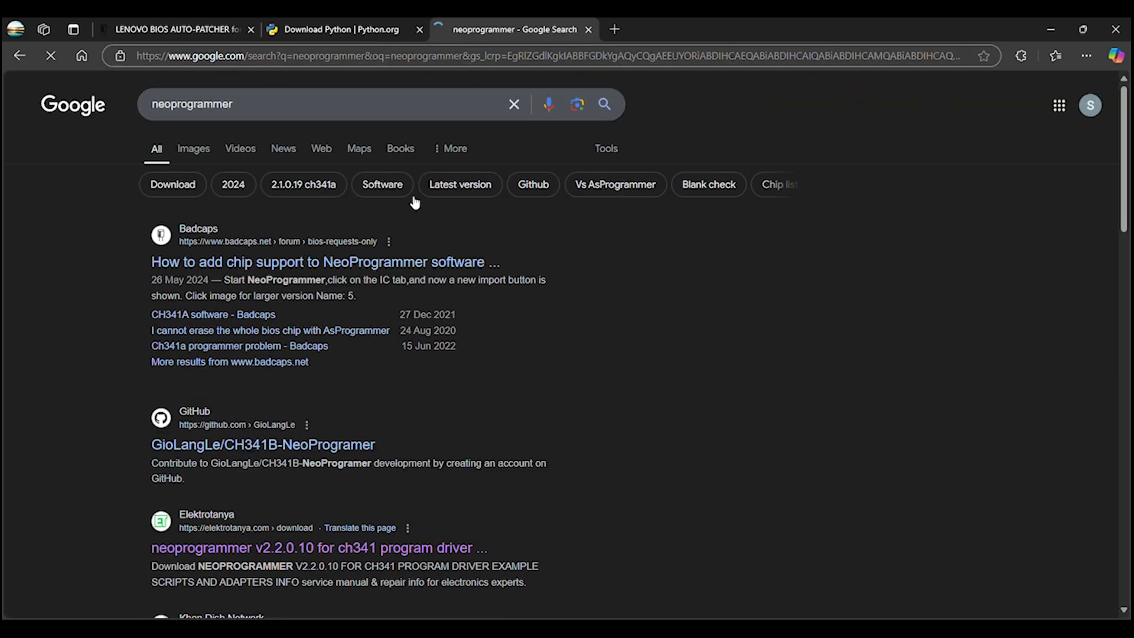
scroll(578, 305, "down", 1)
scroll(579, 305, "down", 5)
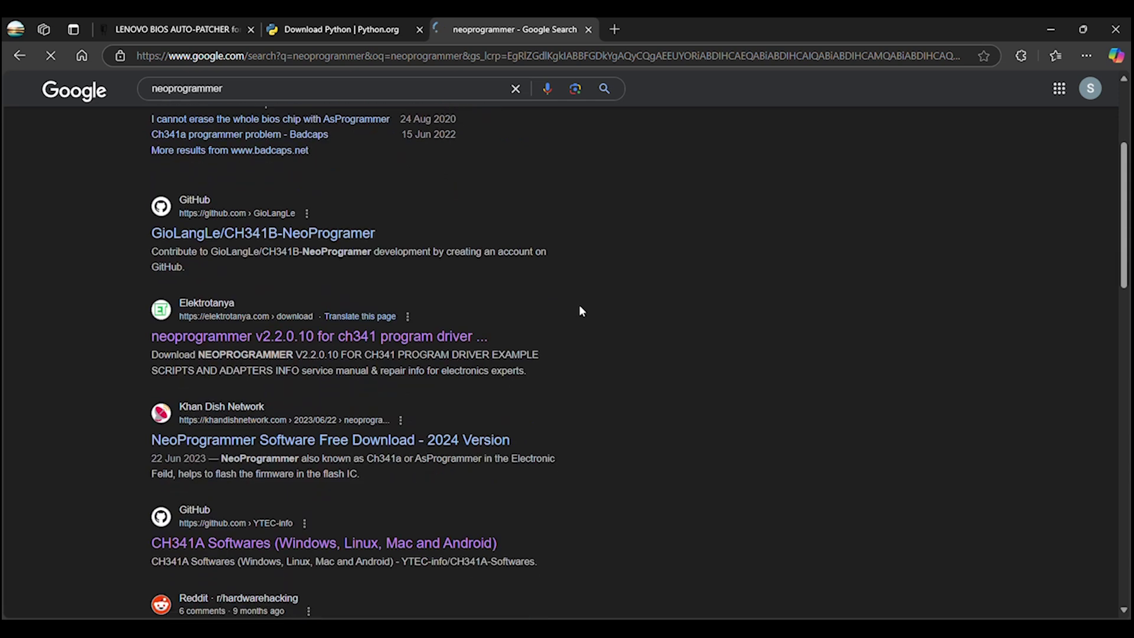
scroll(582, 317, "down", 7)
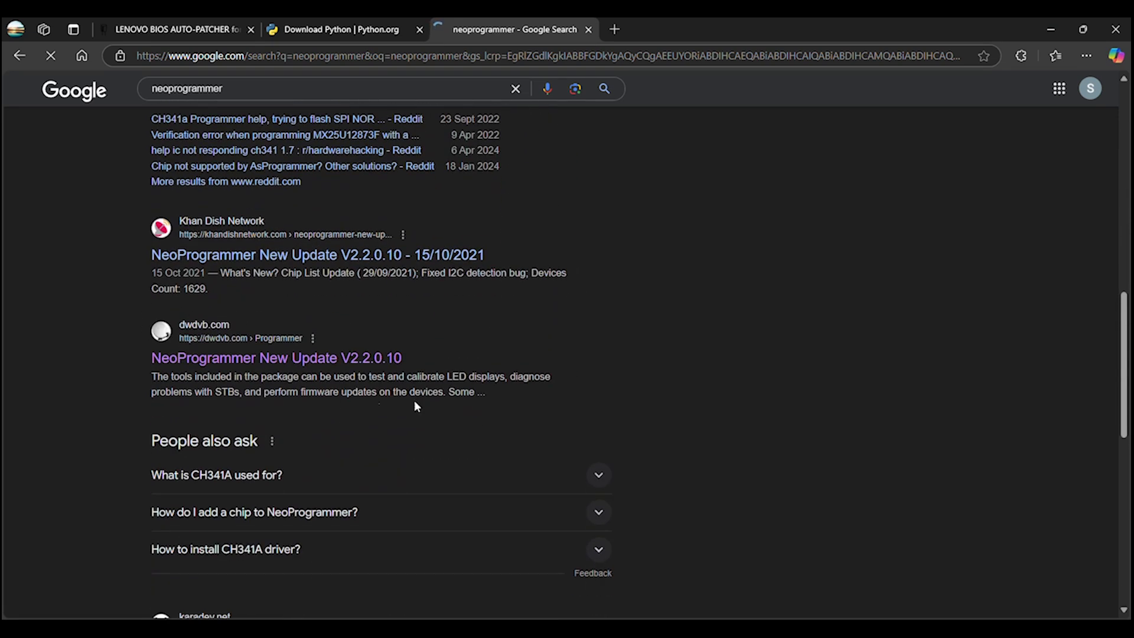
left_click(366, 364)
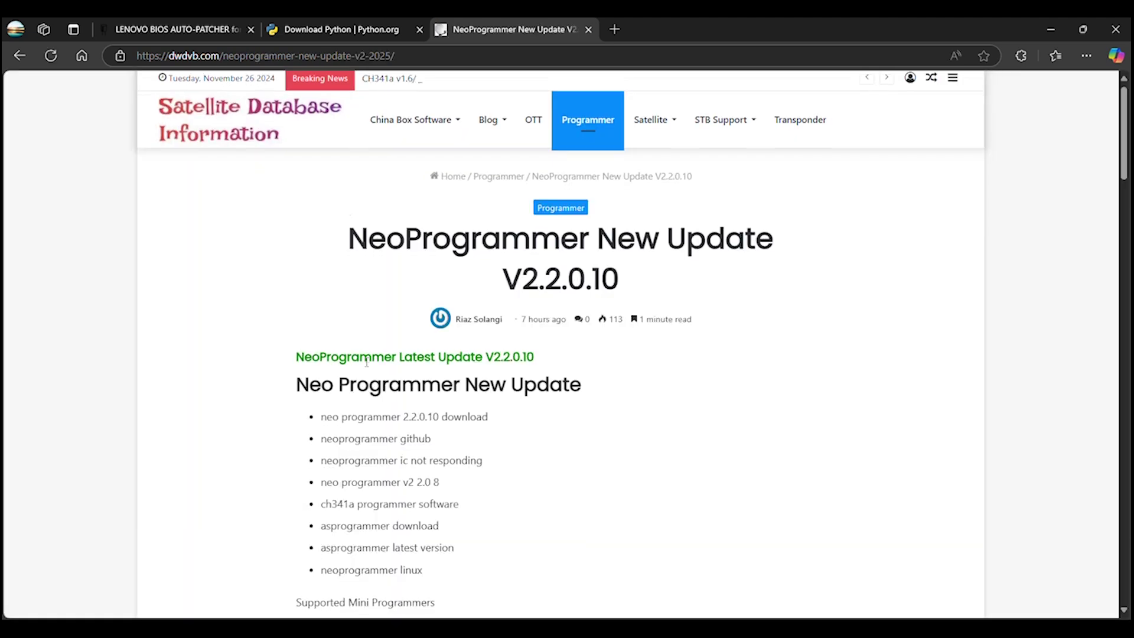
Scroll down the NeoProgrammer V2.2.0.10 page to its downloads table.
scroll(366, 362, "down", 5)
scroll(366, 361, "down", 6)
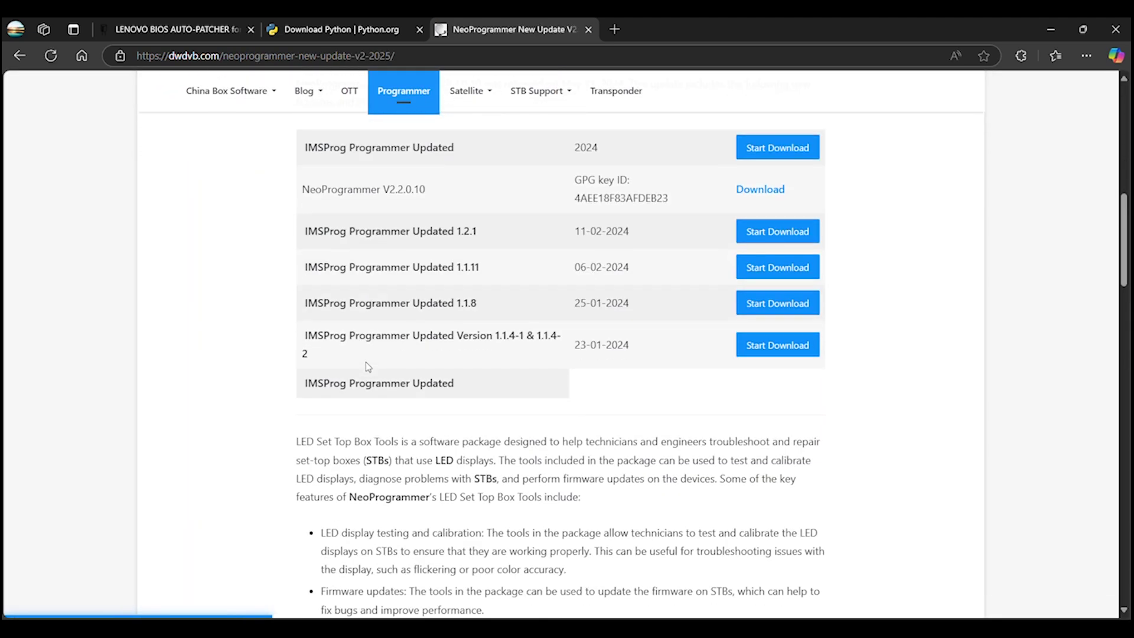
scroll(366, 366, "down", 12)
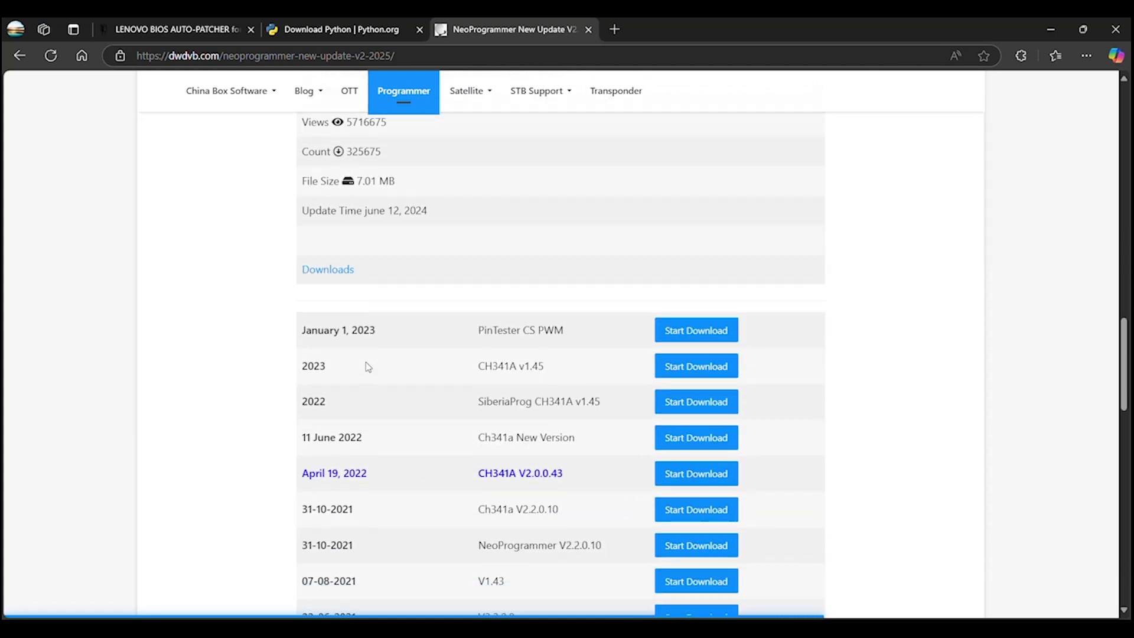
scroll(369, 366, "down", 2)
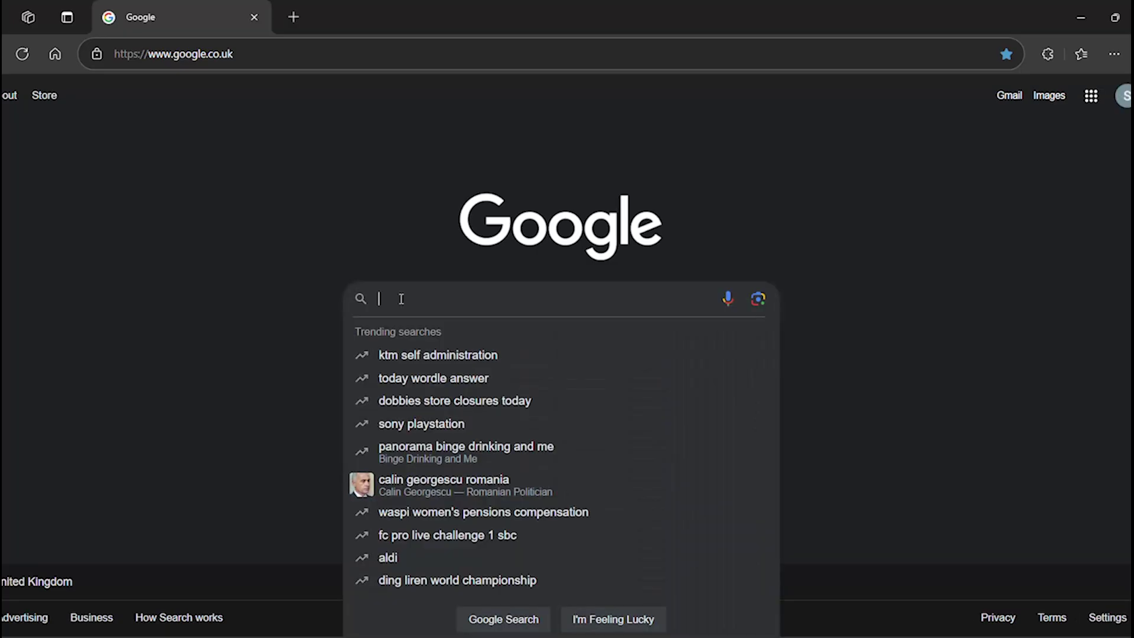
Search Google for HexCmp2, open Fairdell's 'Binary File Compare Utility' page and download HexCmp 2.
type("HexCmp2")
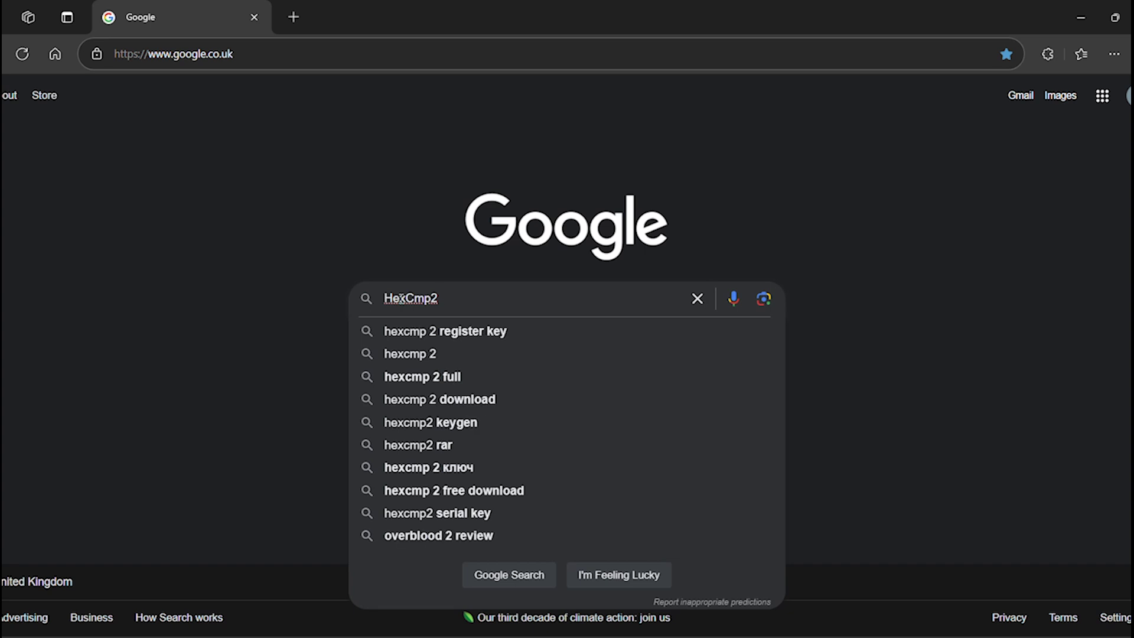
key("Return")
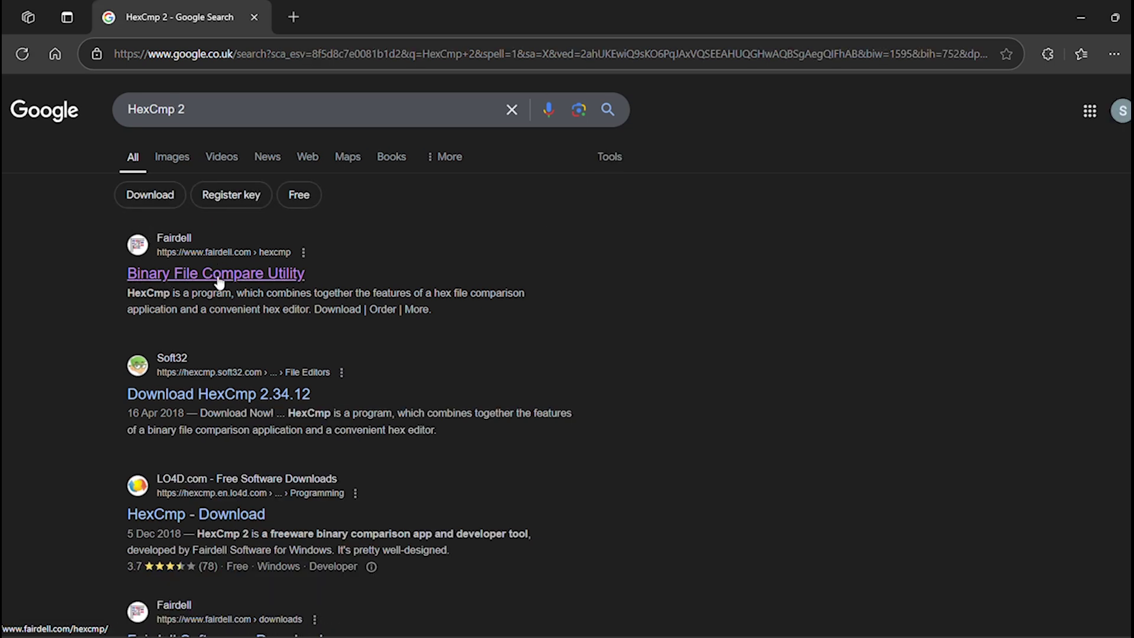
left_click(218, 281)
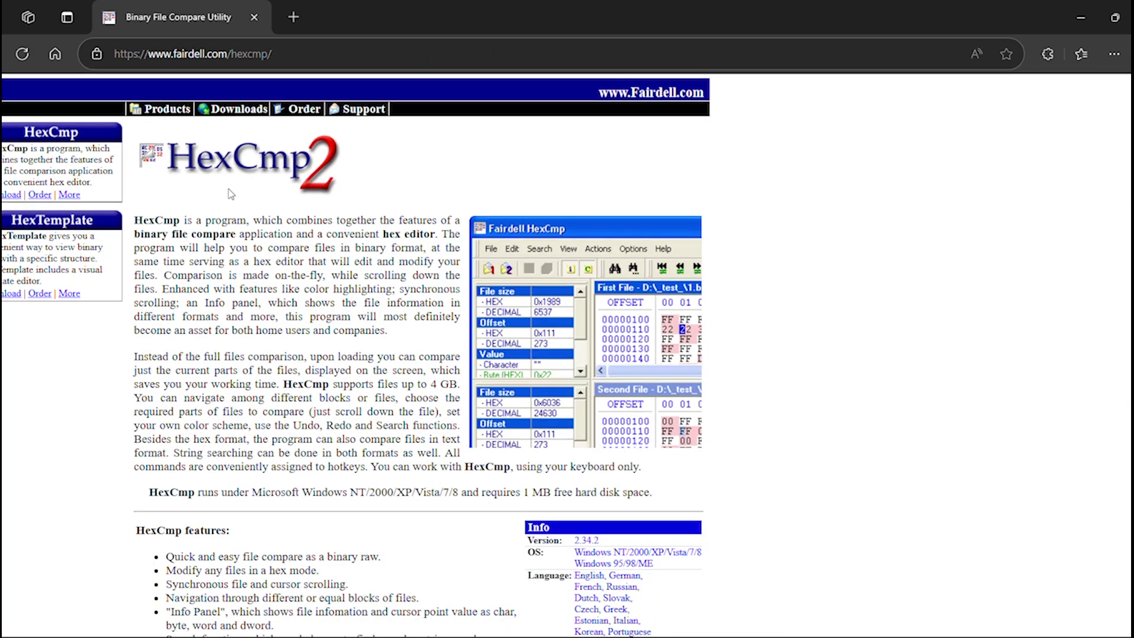
scroll(231, 194, "down", 3)
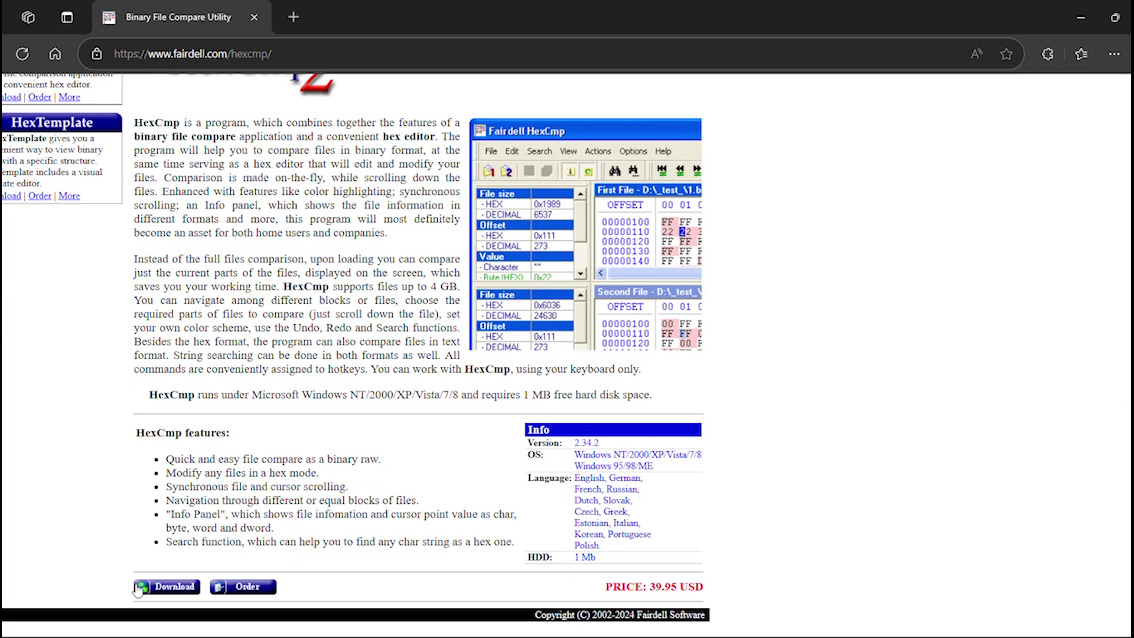
left_click(173, 591)
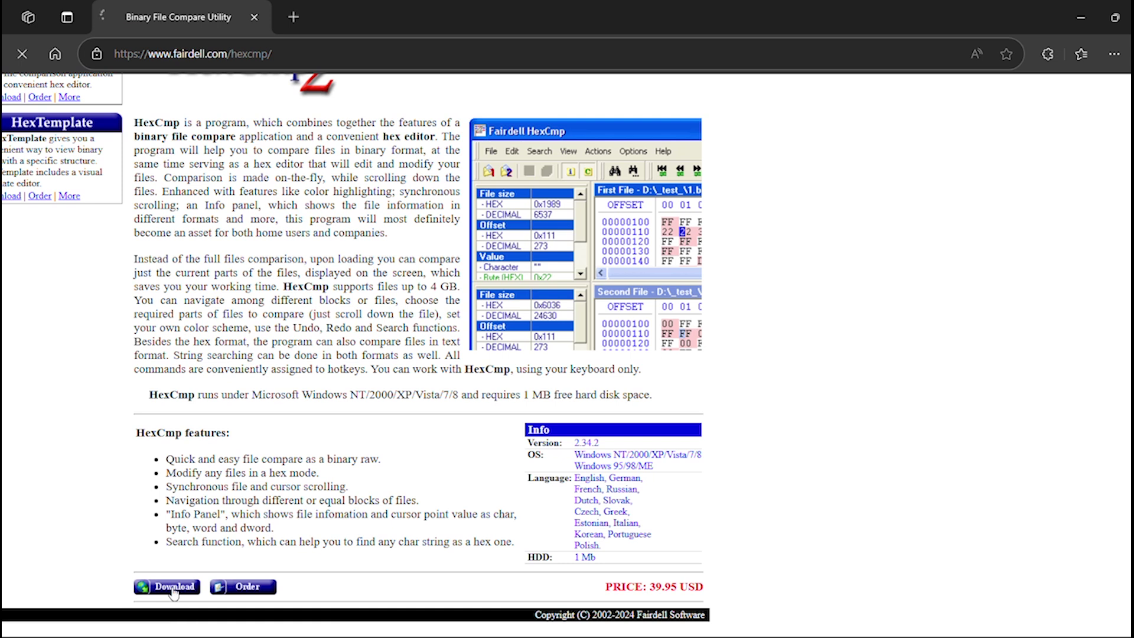
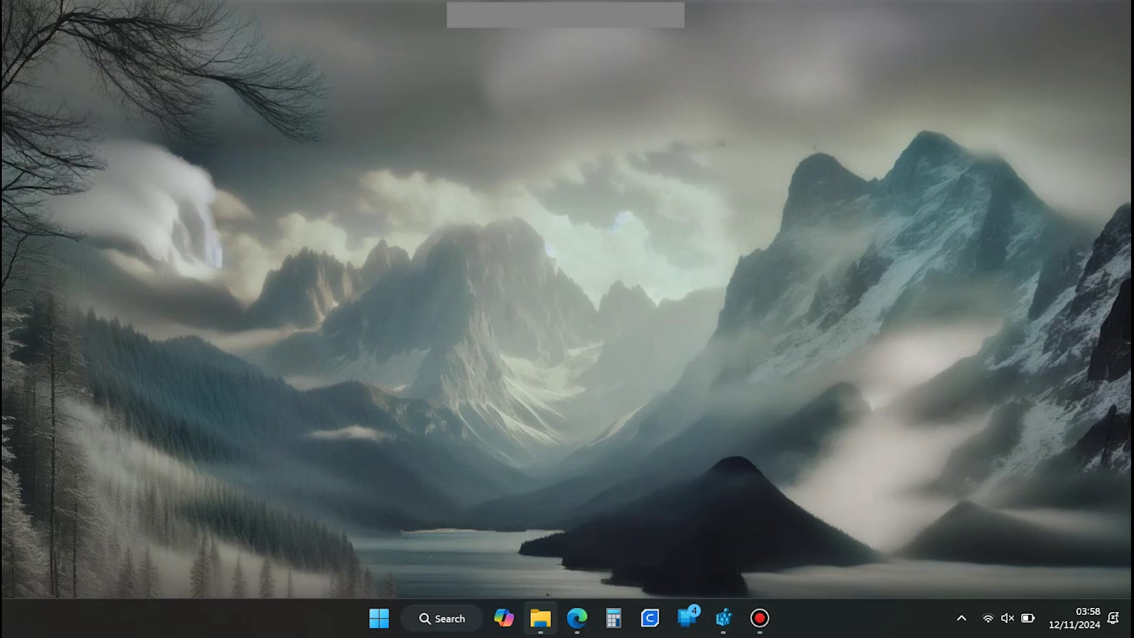
Browse x380 bios files > NeoProgrammer V2.2.0.10 > Drivers > CH341A to check the driver files.
left_click(541, 618)
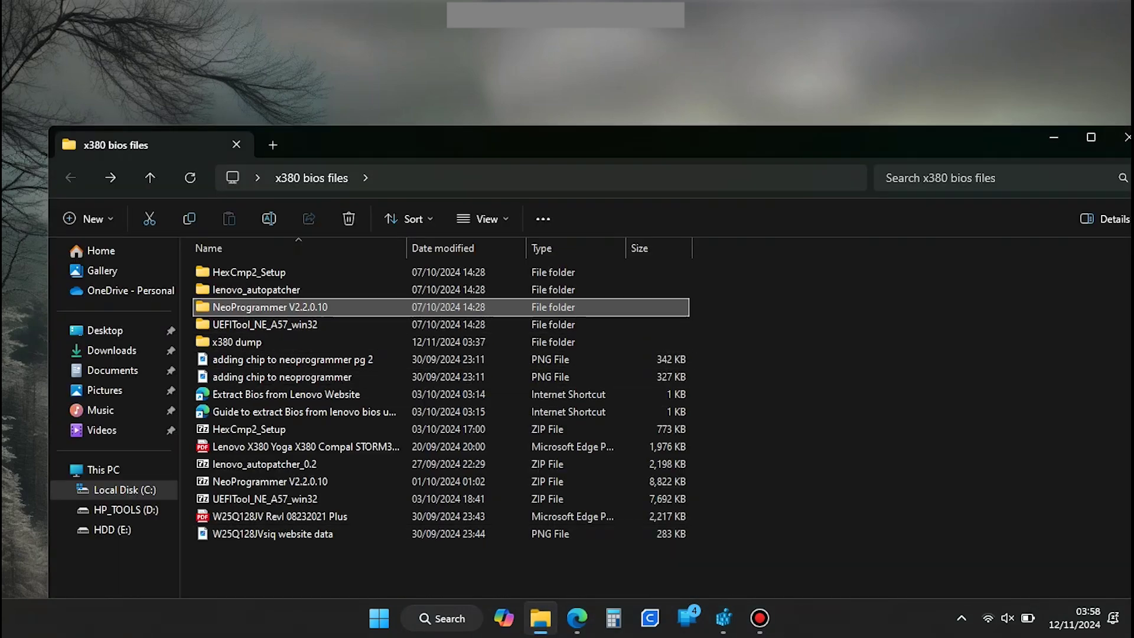
key("Return")
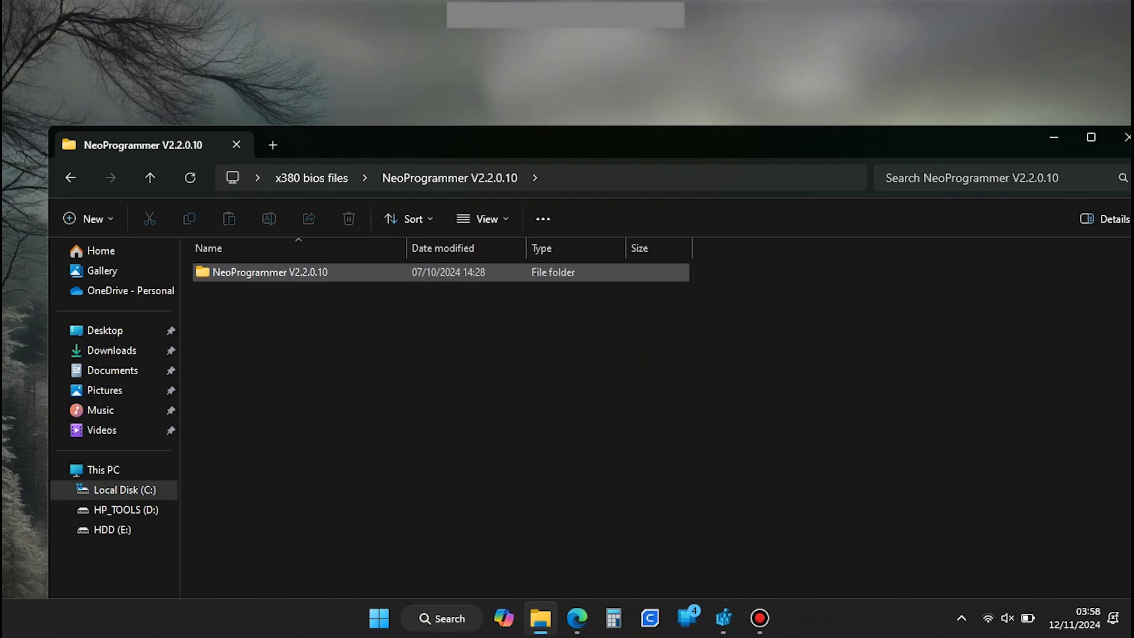
key("Return")
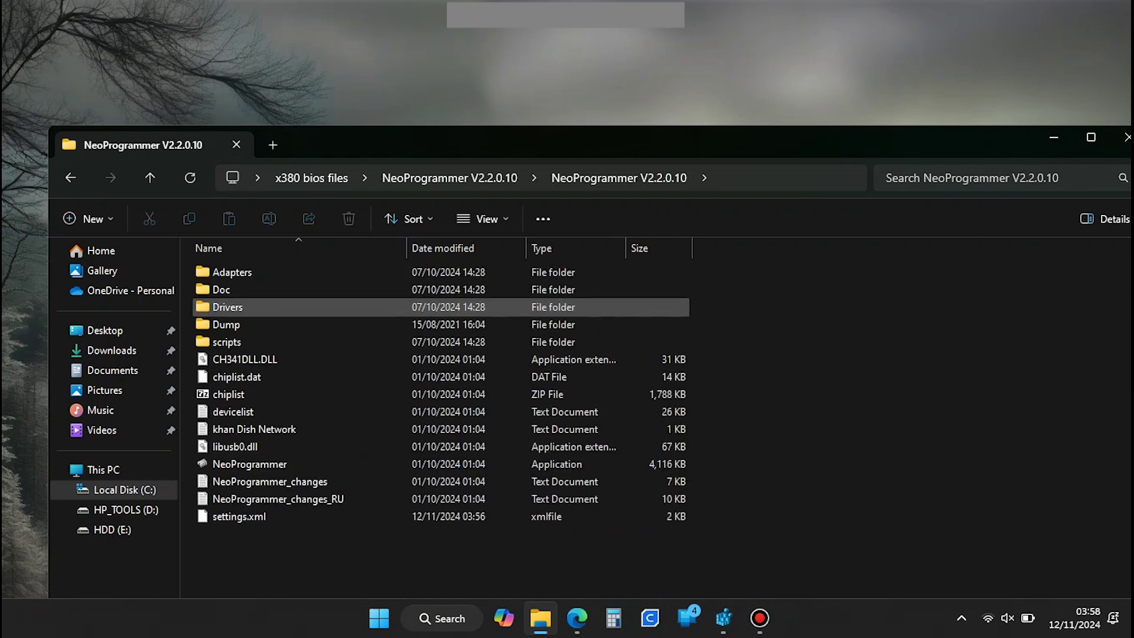
double_click(228, 306)
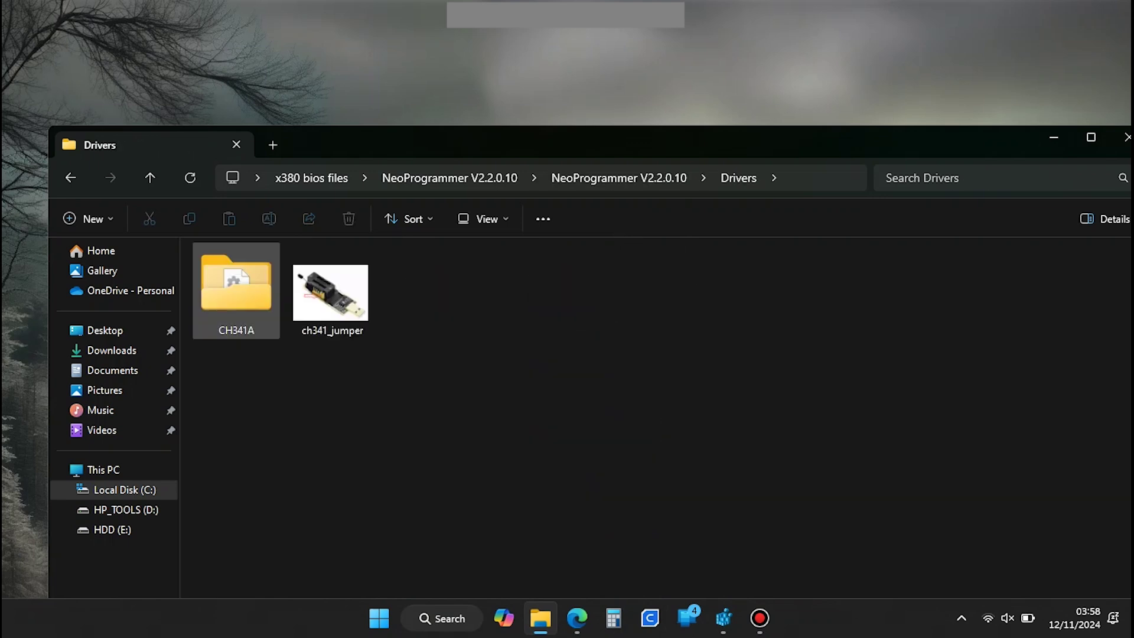
double_click(237, 322)
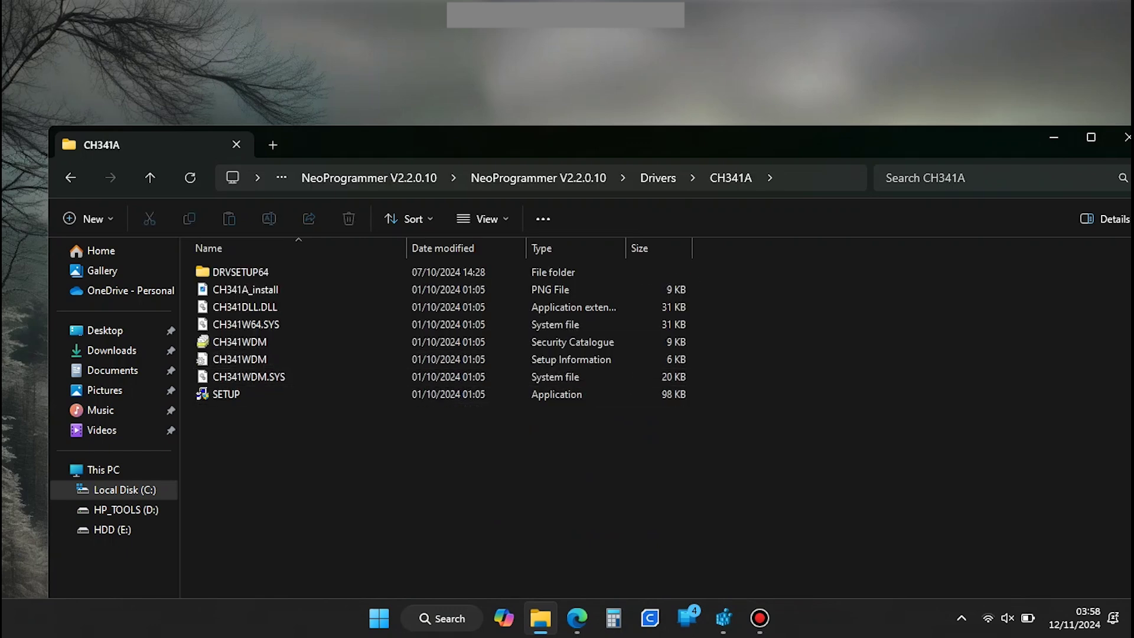
Return to the NeoProgrammer V2.2.0.10 program folder and select the NeoProgrammer application.
key("alt+Left")
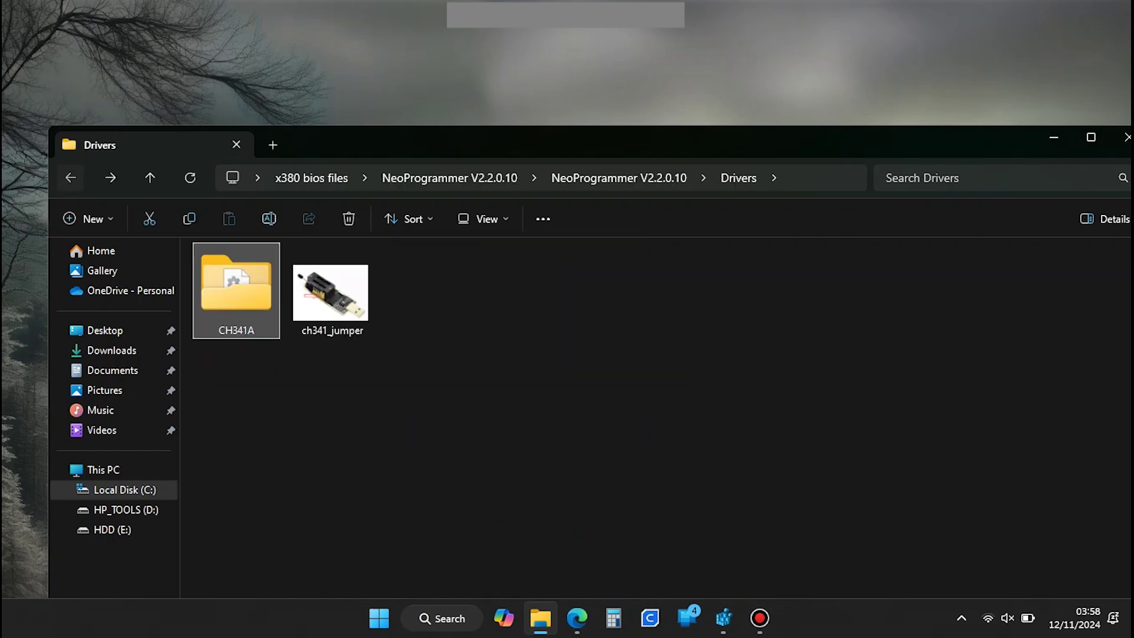
key("alt+Left")
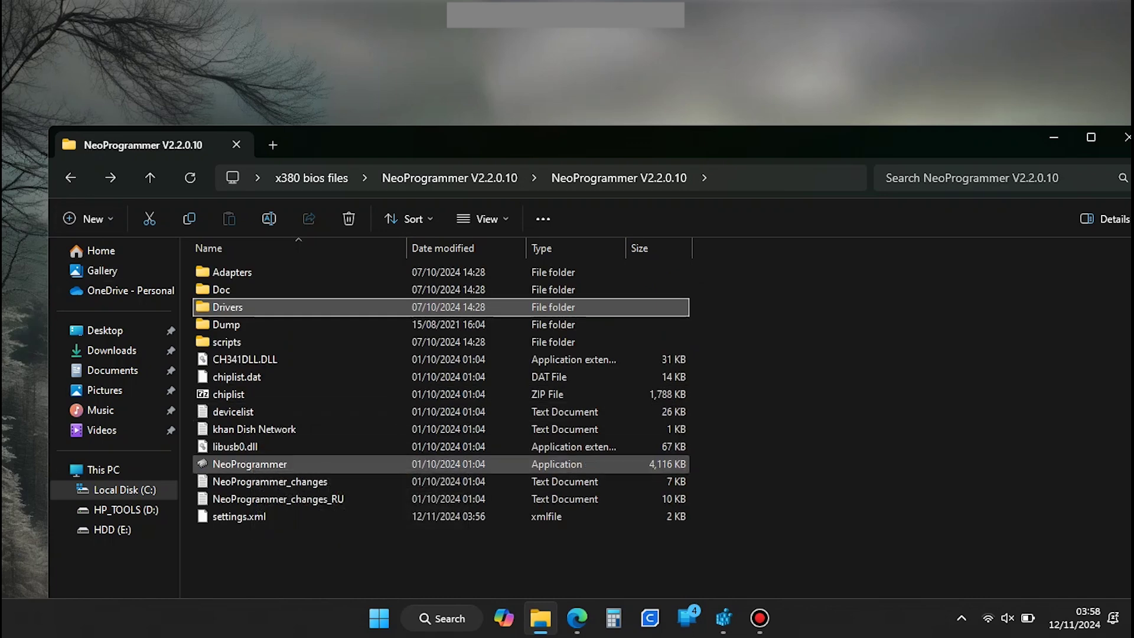
left_click(224, 464)
Launch NeoProgrammer, detect the chip as Winbond W25Q128JV [3.3V], and read it.
key("Return")
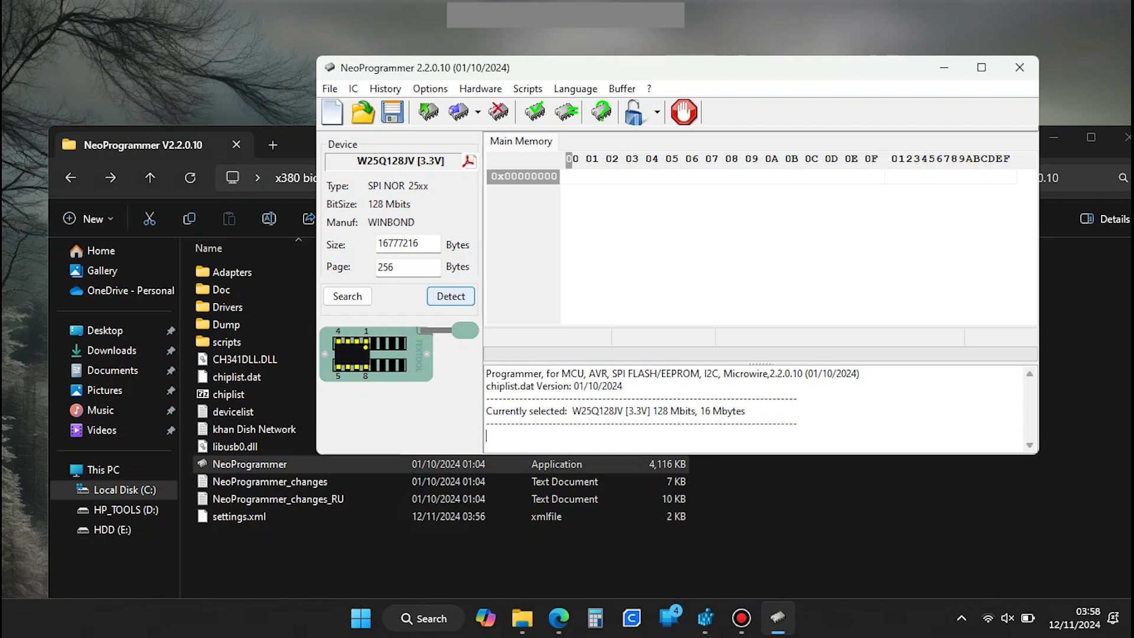
left_click(450, 296)
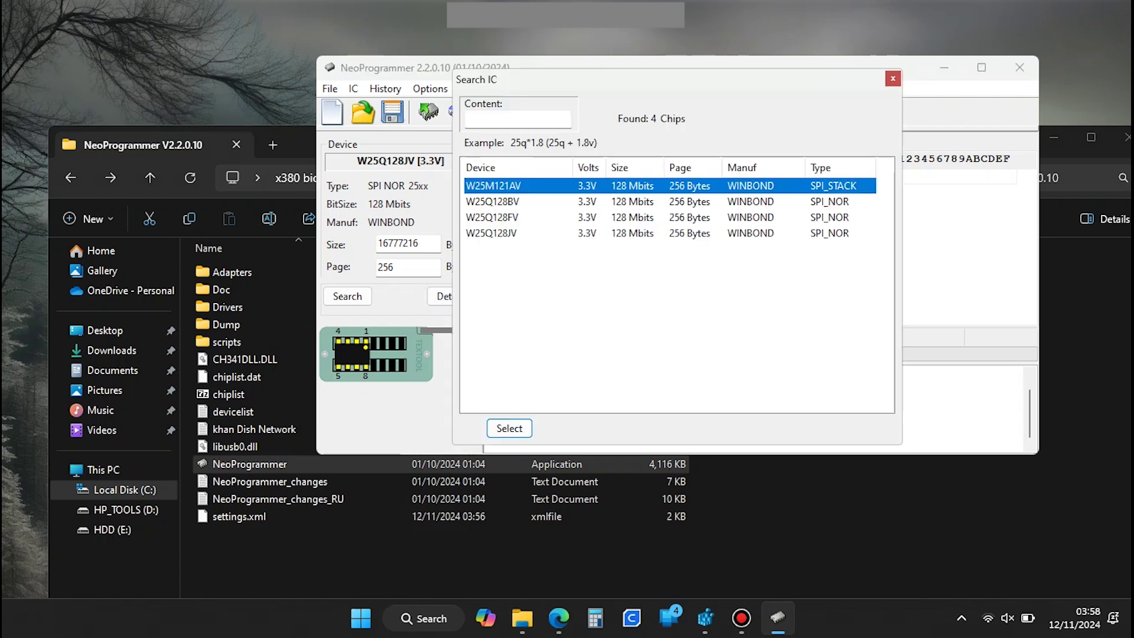
left_click(490, 232)
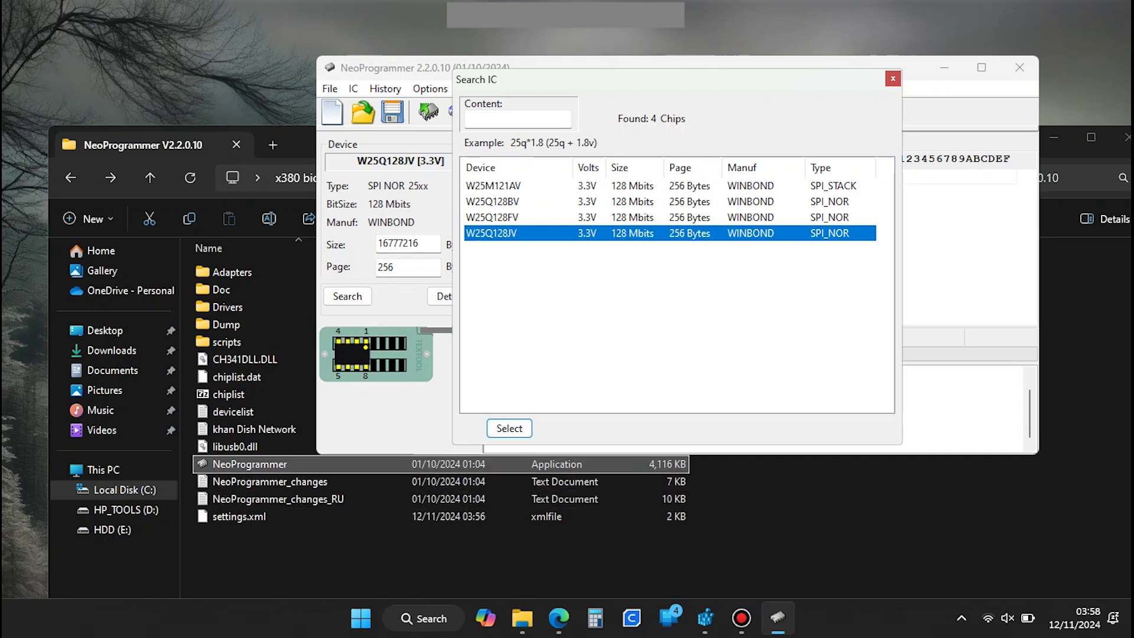
left_click(509, 428)
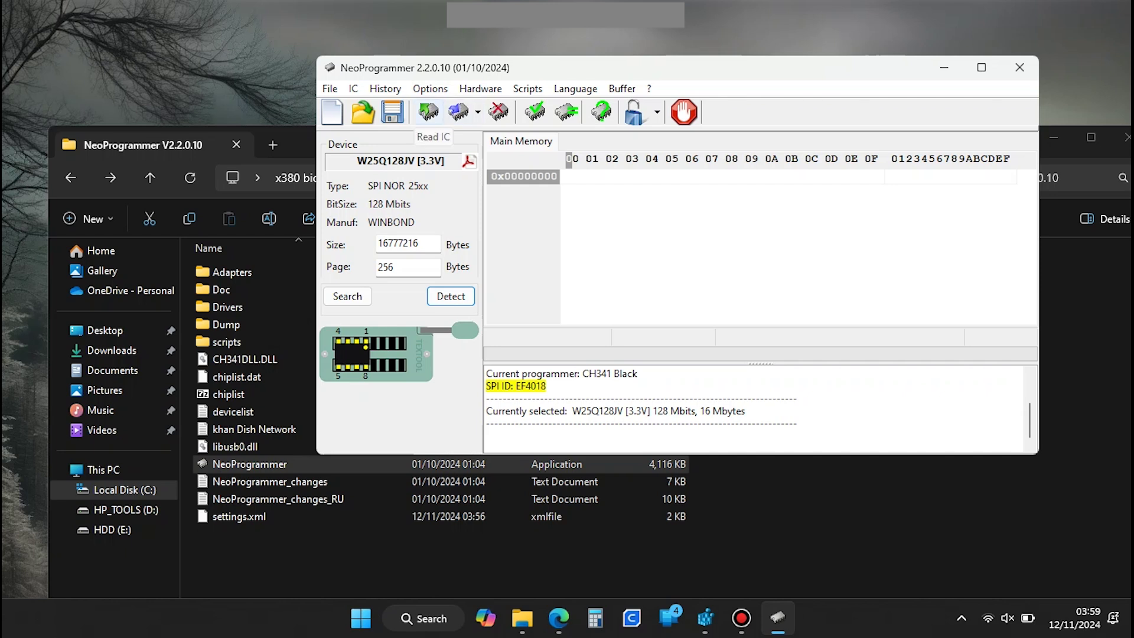
left_click(428, 111)
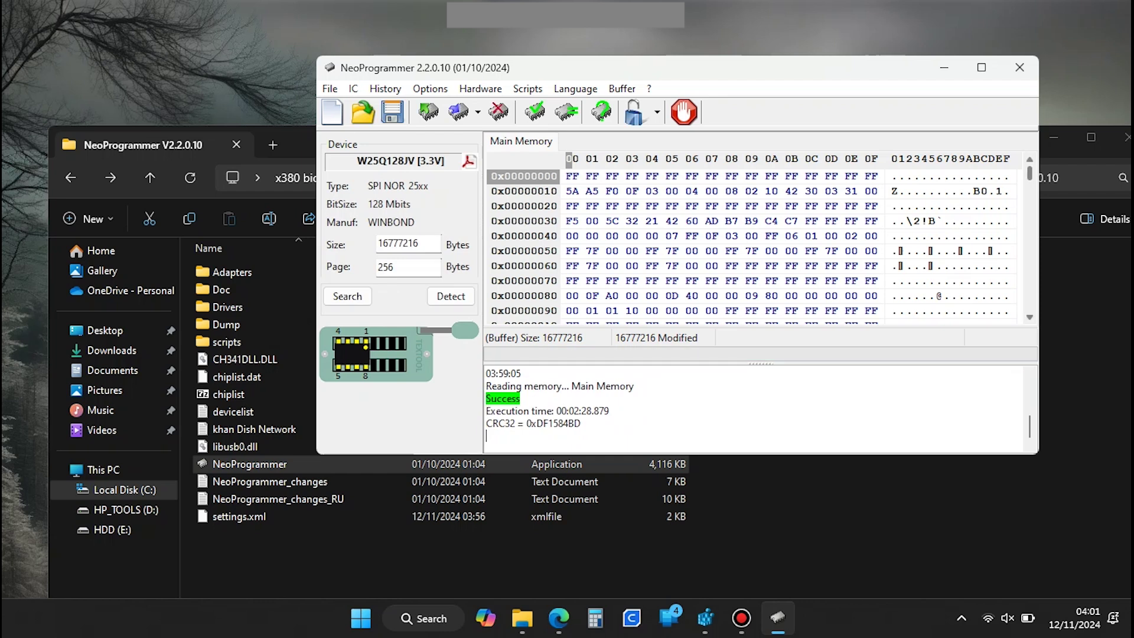
Verify the 16 MB read buffer against the W25Q128JV chip until it reports Success.
left_click_drag(1029, 172, 1029, 303)
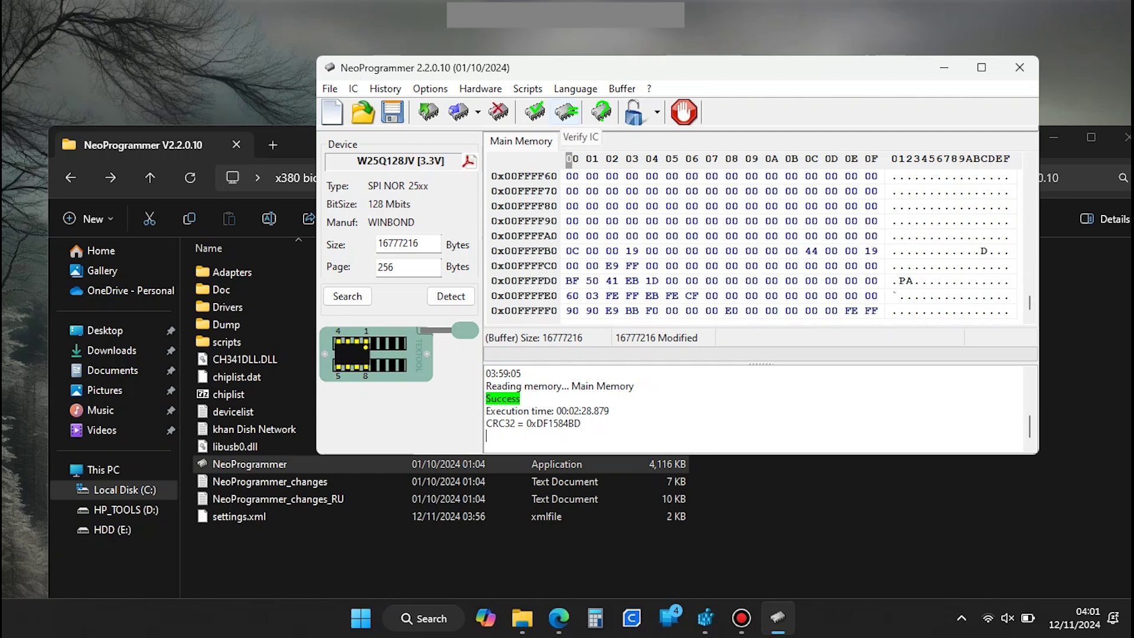
left_click(566, 112)
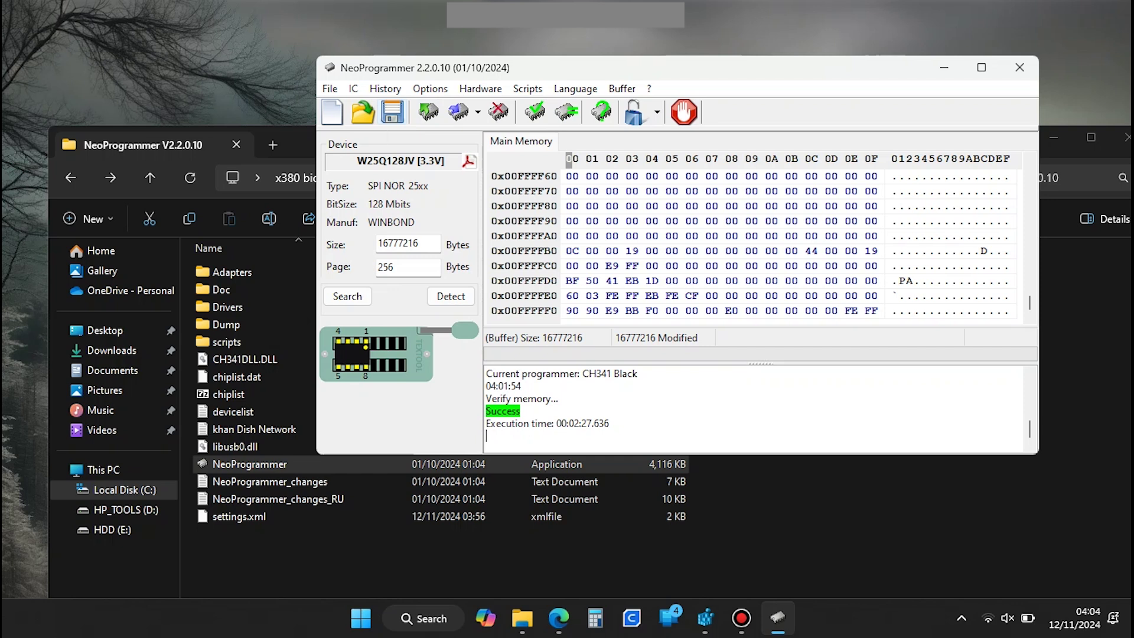
left_click(392, 112)
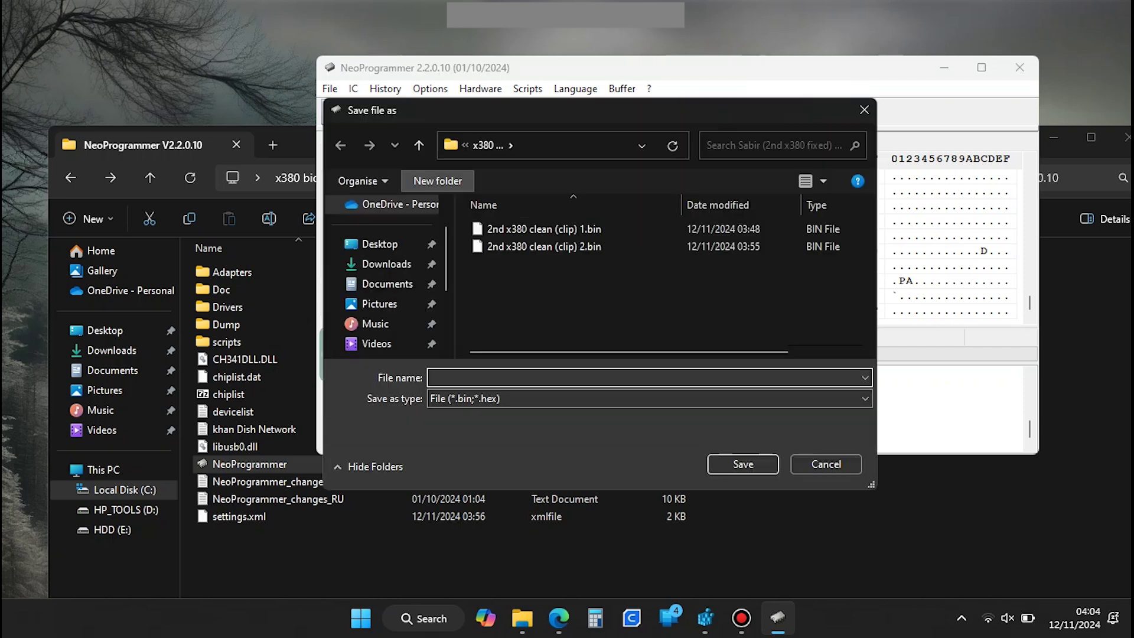
Save the read buffer as '2nd x380 clean (clip) 3.bin' beside the earlier dumps.
left_click(543, 246)
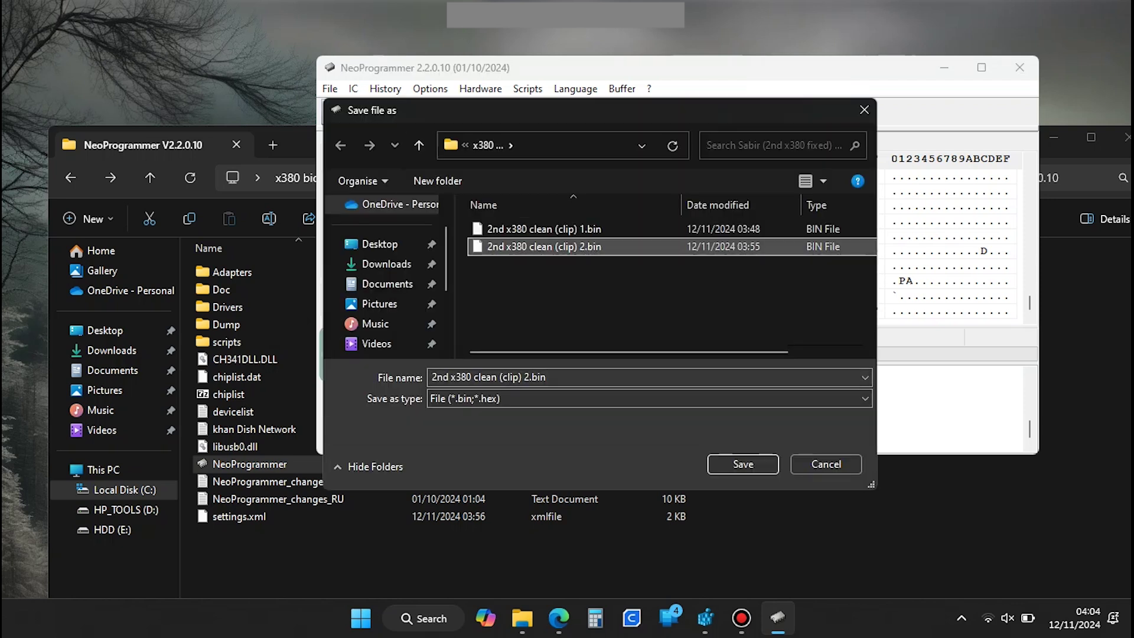
key("Tab")
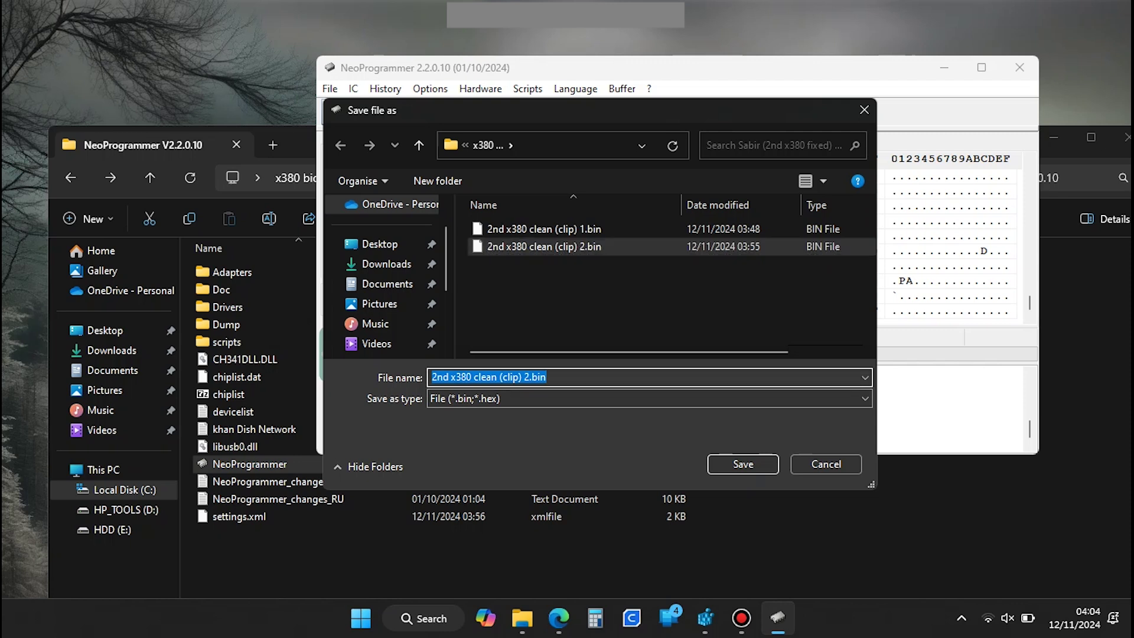
left_click(529, 376)
key("BackSpace")
type("3")
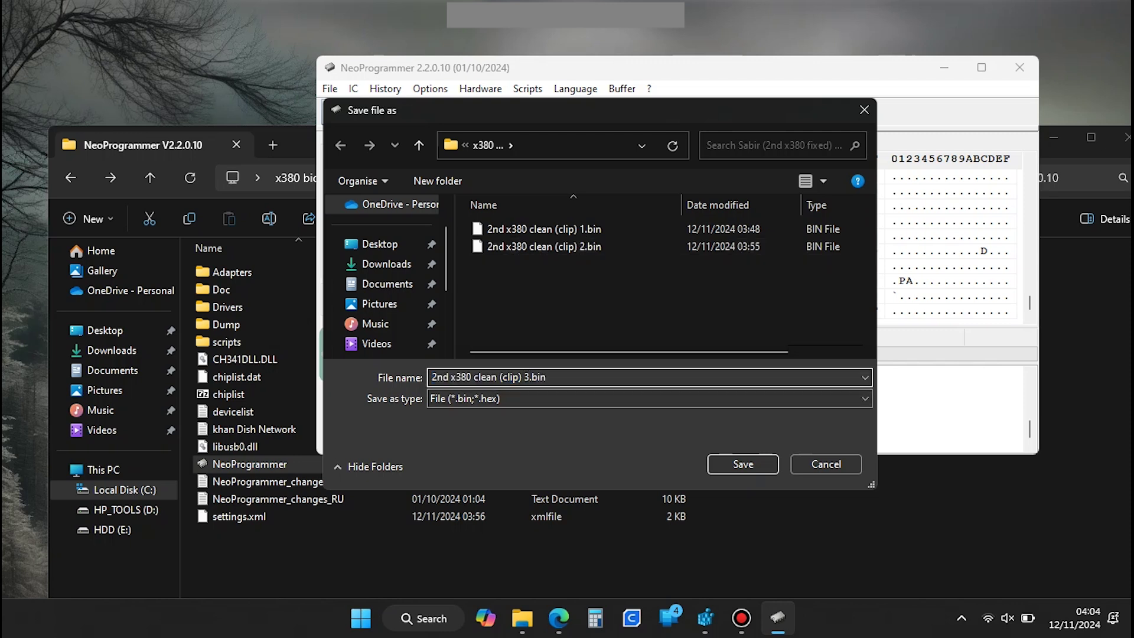
left_click(742, 464)
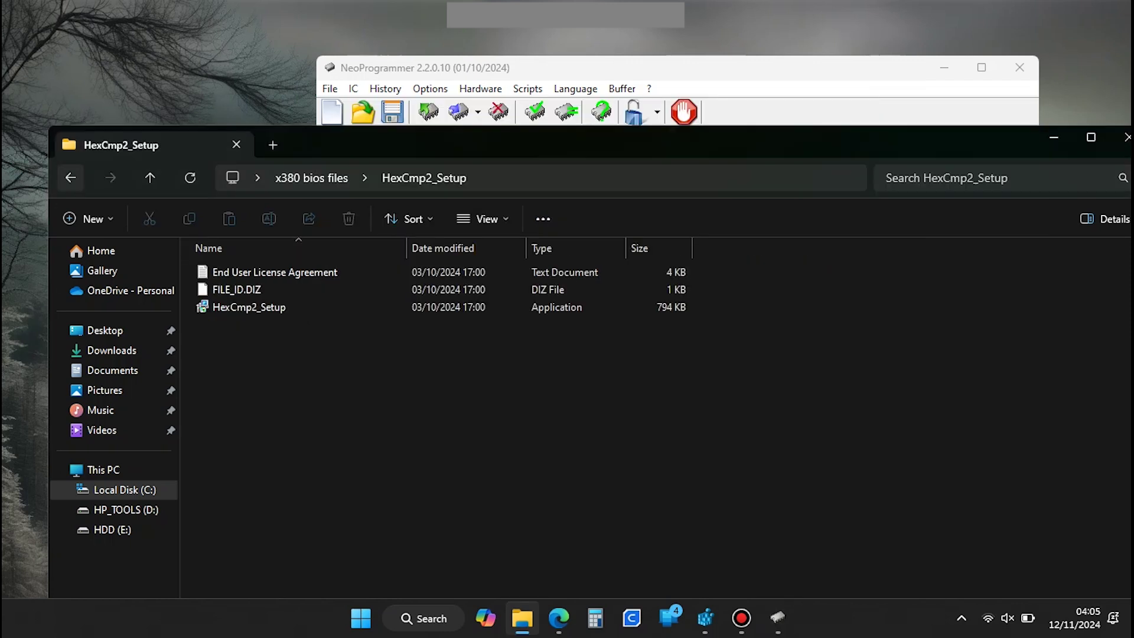
left_click(71, 177)
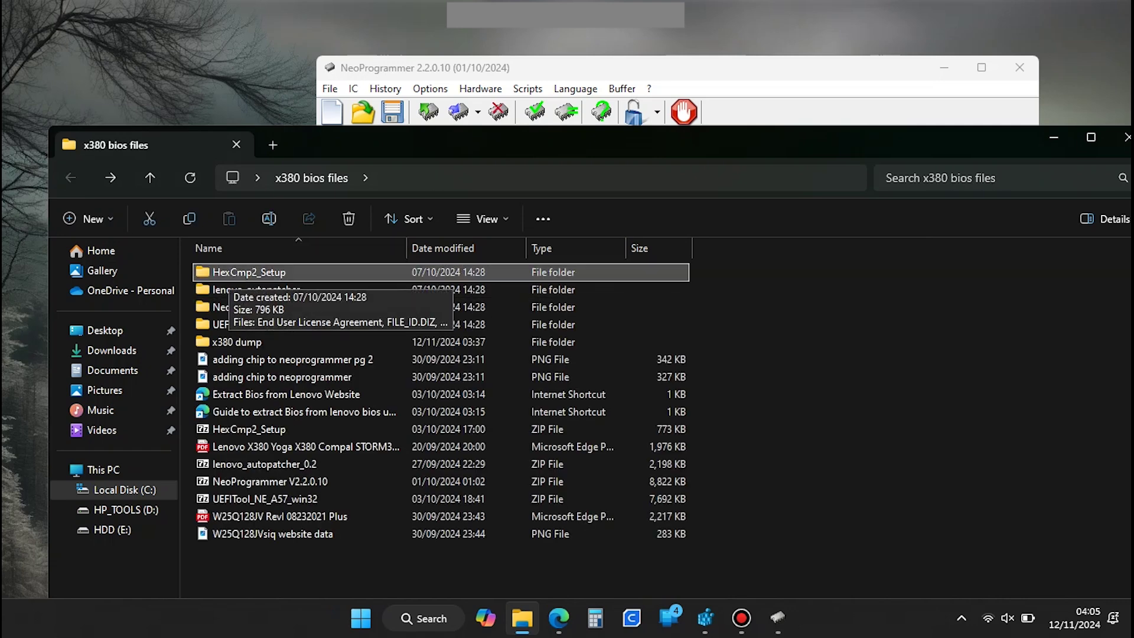
Install HexCmp 2 from HexCmp2_Setup with default location, start menu folder and desktop icon.
double_click(248, 273)
key("Return")
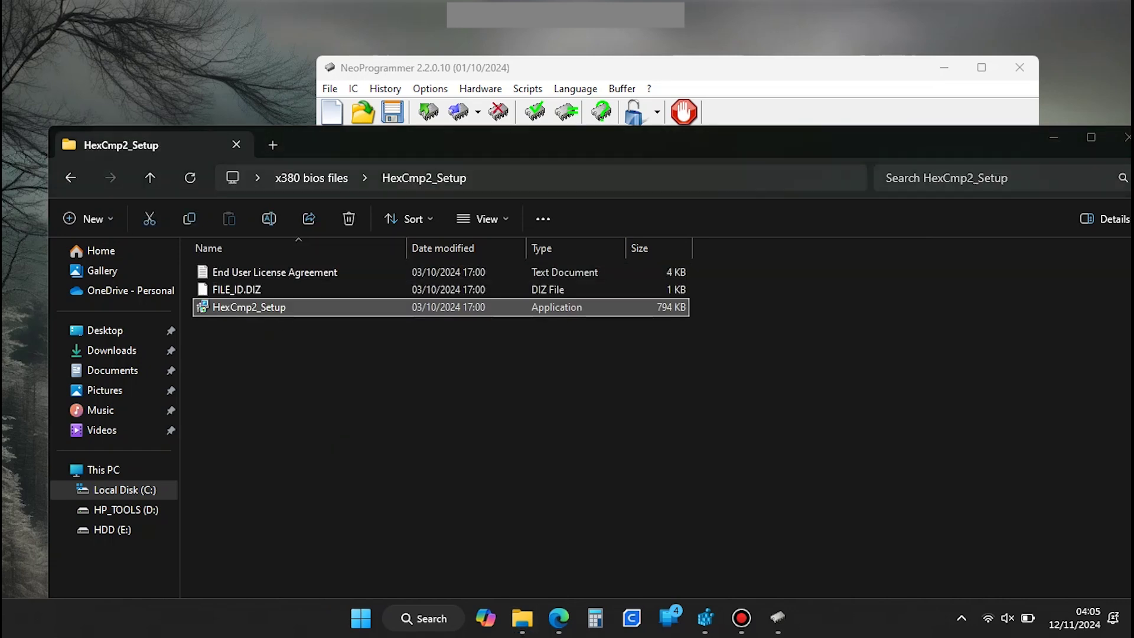
key("Return")
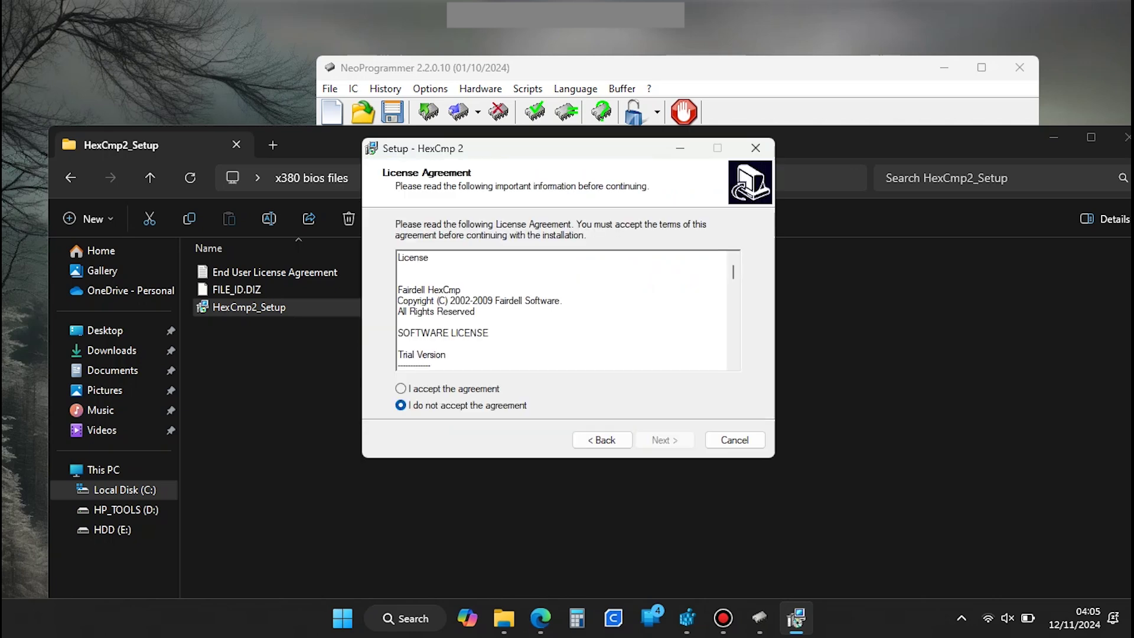
key("alt+a")
key("Return")
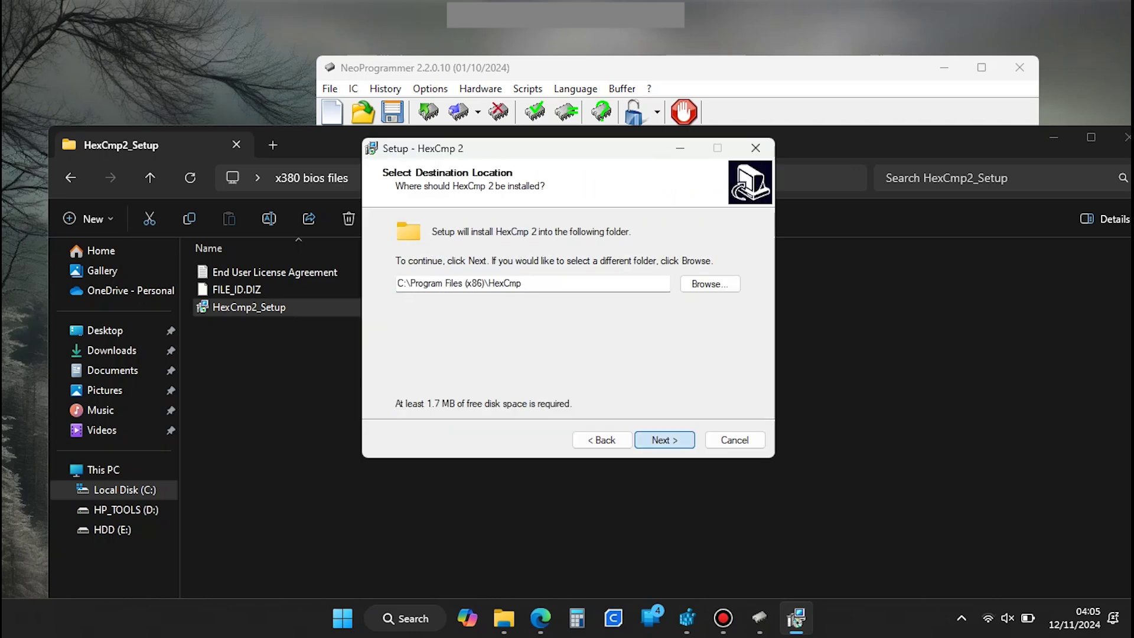
key("Return")
key("Return")
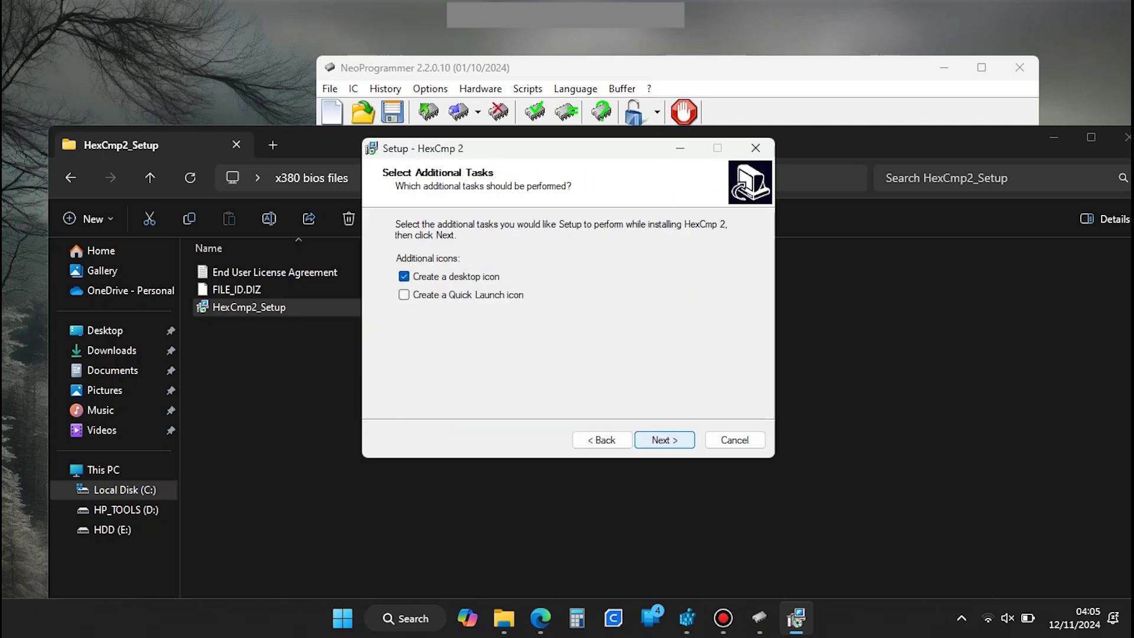
key("Return")
key("Return")
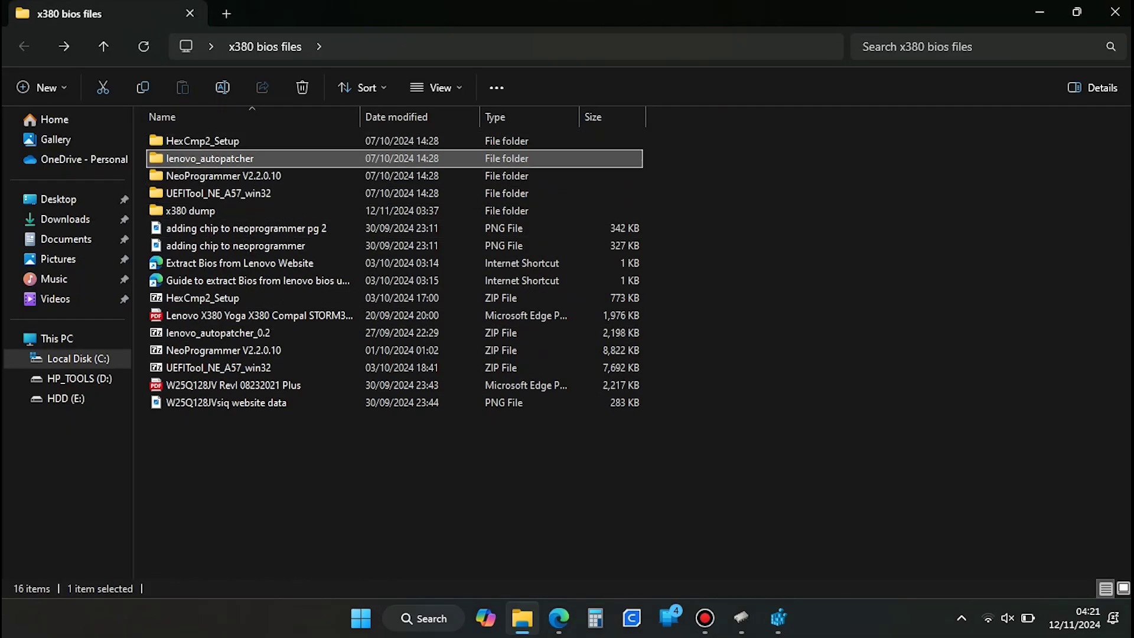
key("Return")
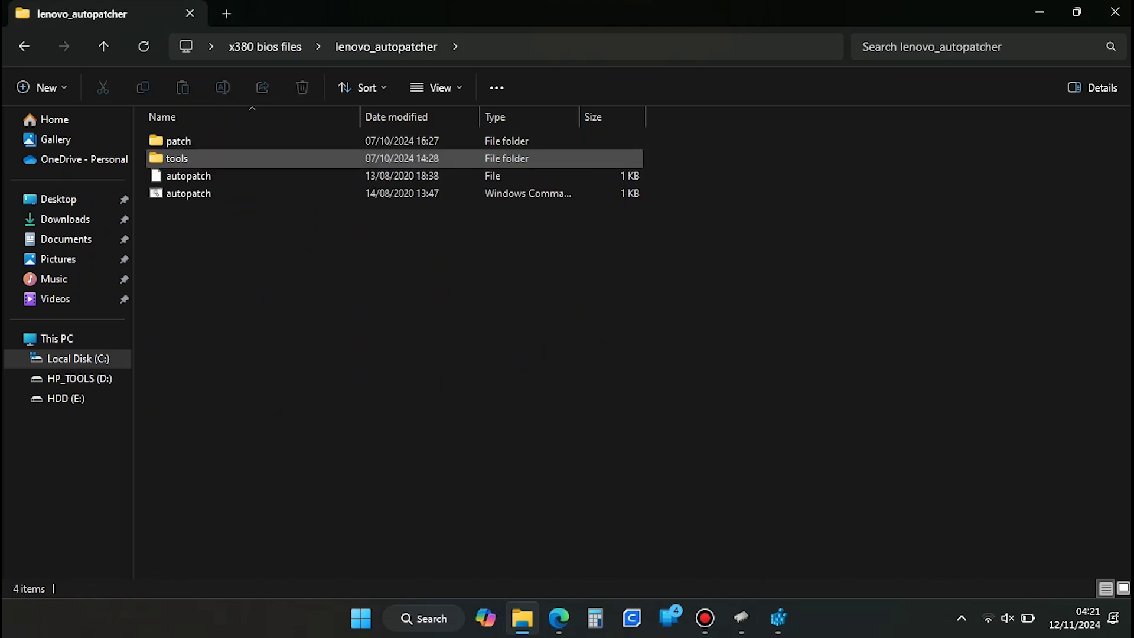
Open the patch folder and place two Explorer windows side by side.
left_click(177, 141)
key("Return")
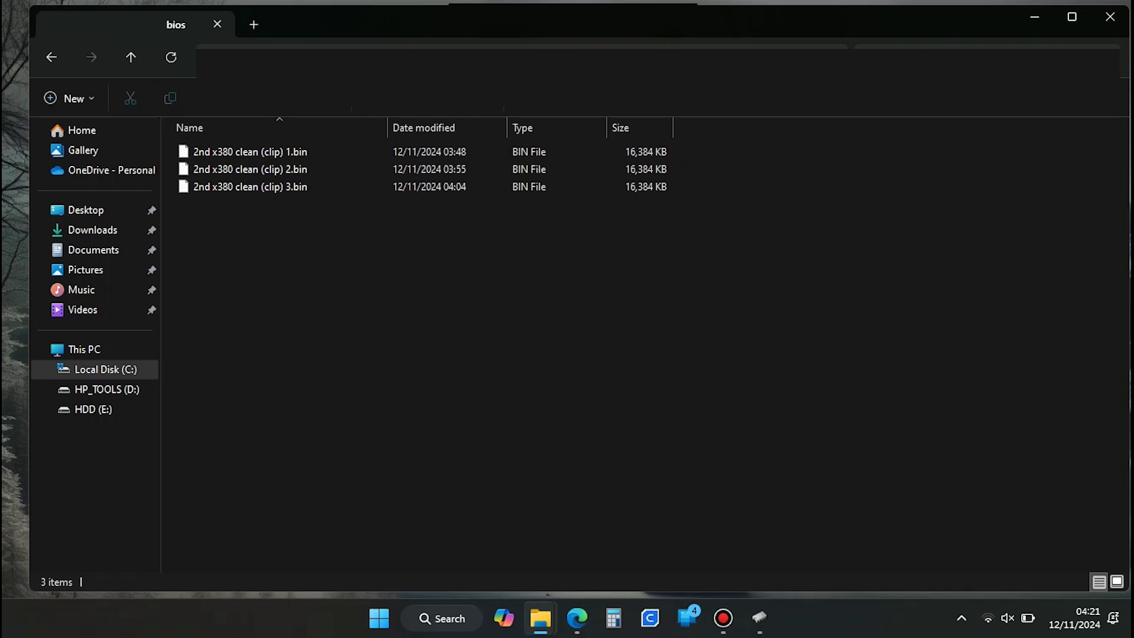
left_click_drag(476, 26, 2, 236)
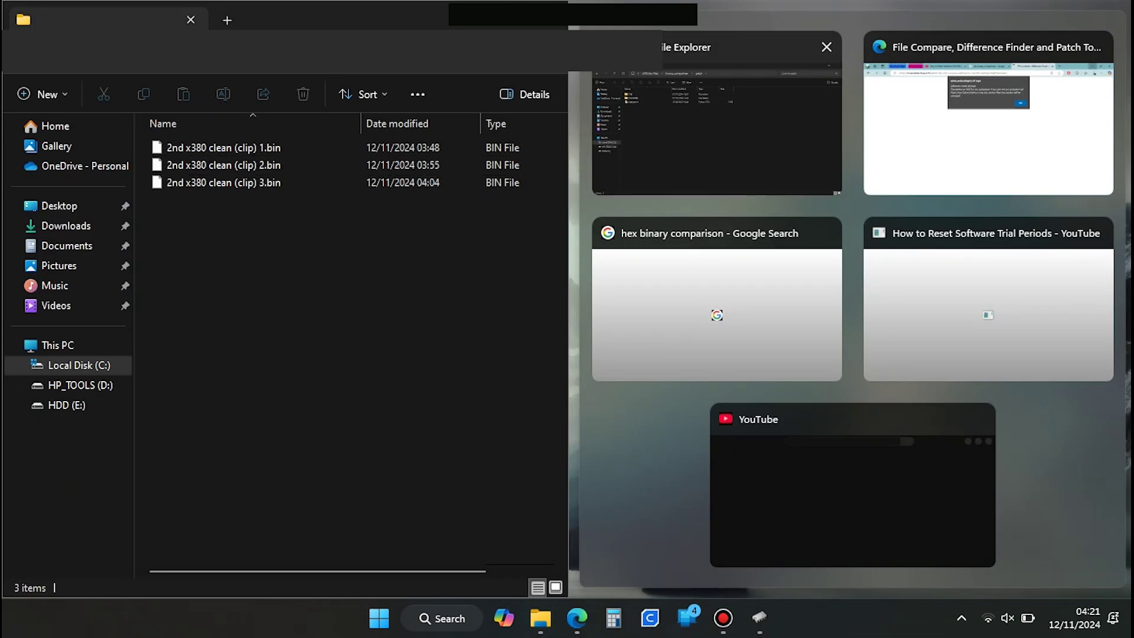
left_click(717, 130)
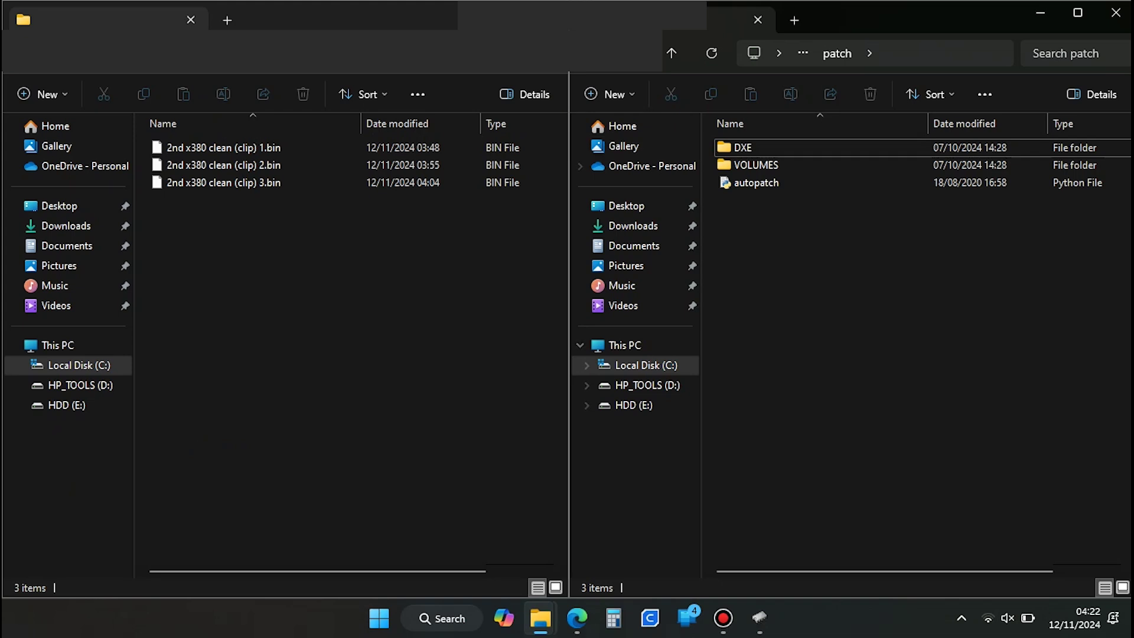
Drop '2nd x380 clean (clip) 1.bin' onto autopatch.py to create its _PATCHED.bin.
left_click(224, 147)
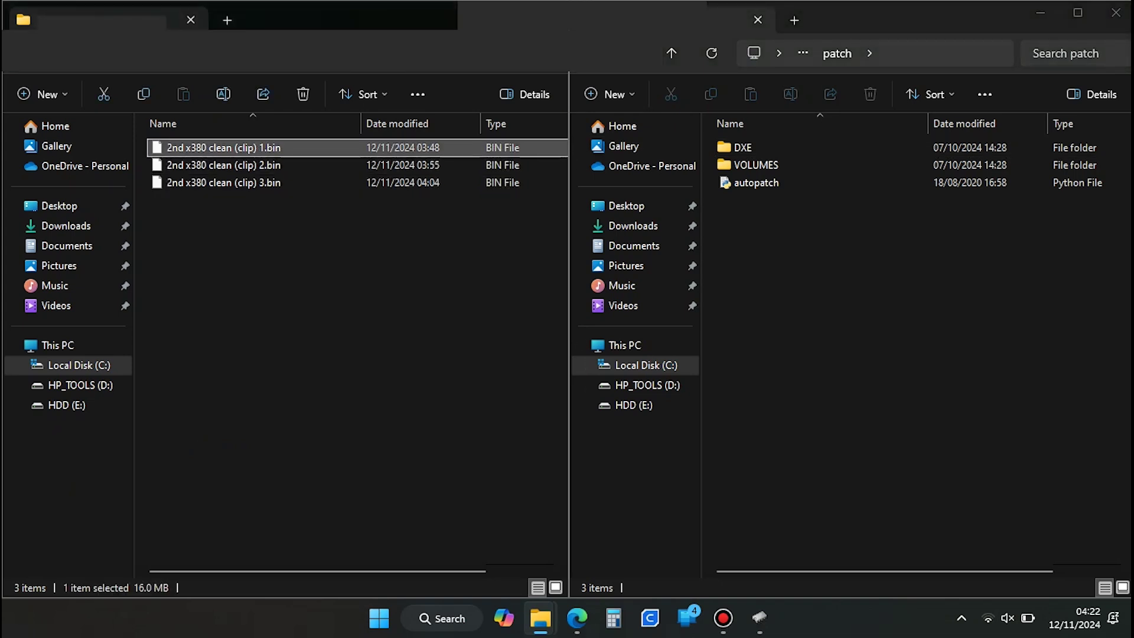
left_click_drag(224, 147, 727, 183)
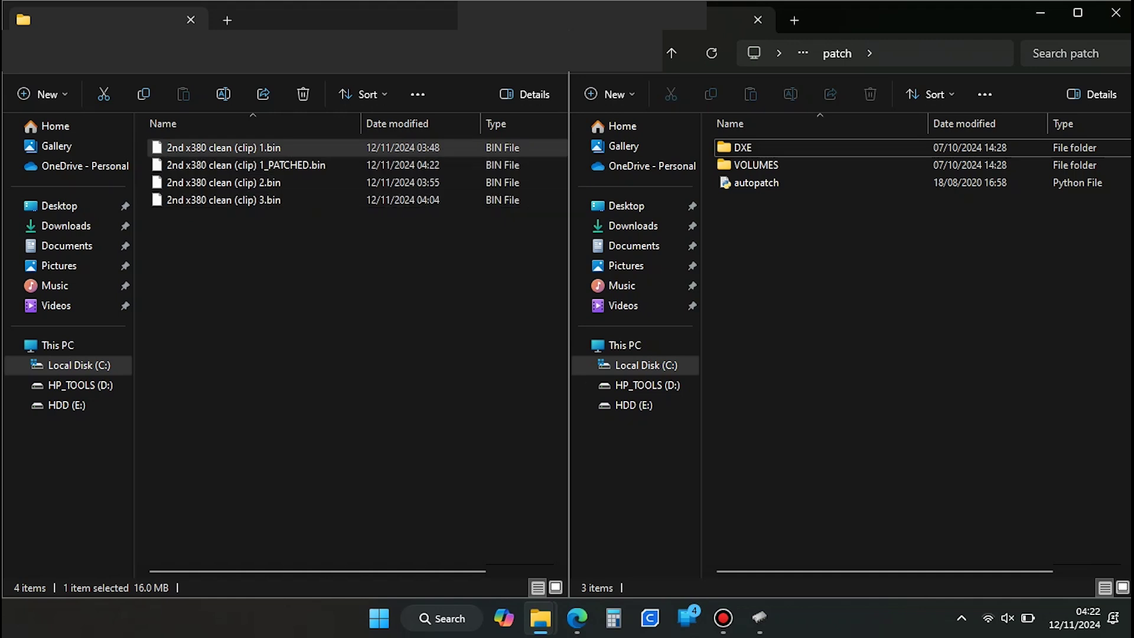
left_click(760, 618)
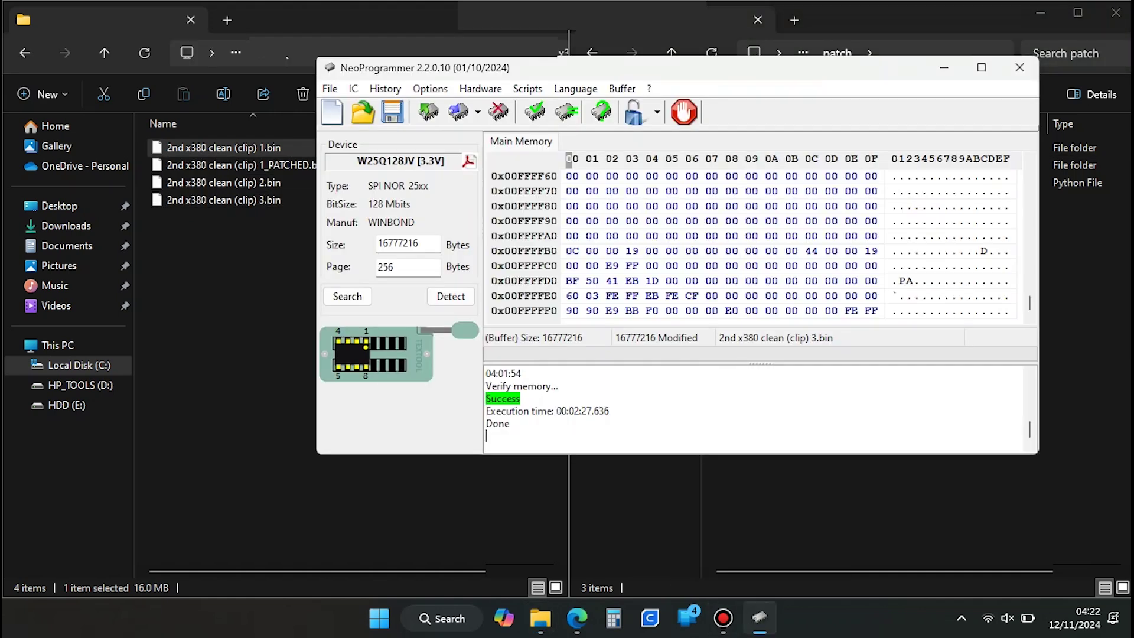
Erase the W25Q128JV chip and run a blank check on it.
left_click_drag(759, 618, 649, 248)
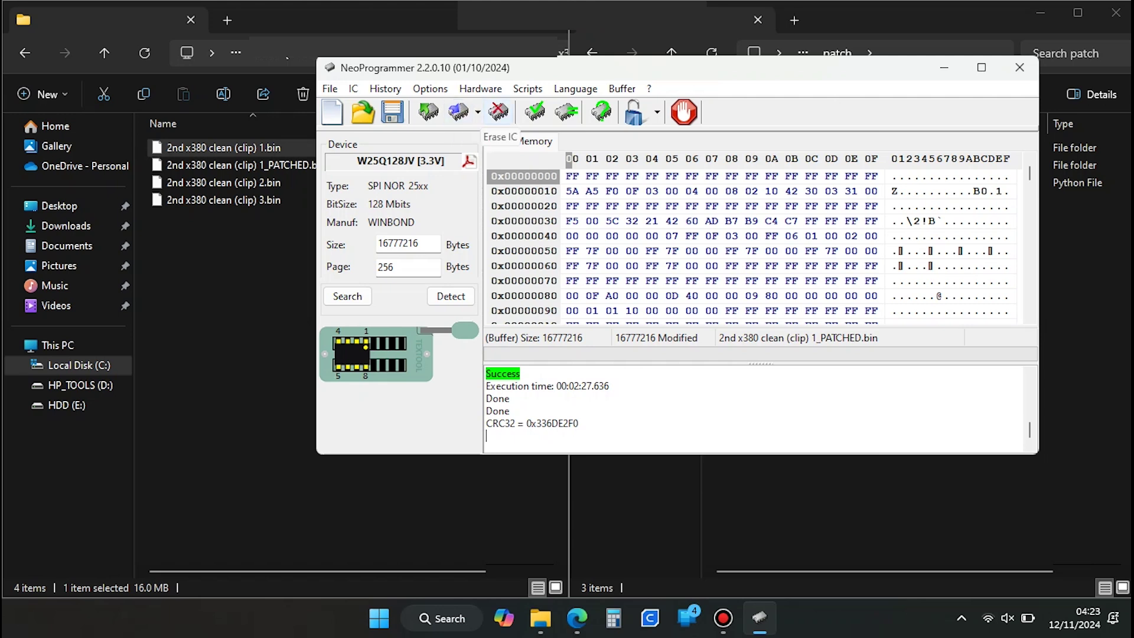
left_click(498, 111)
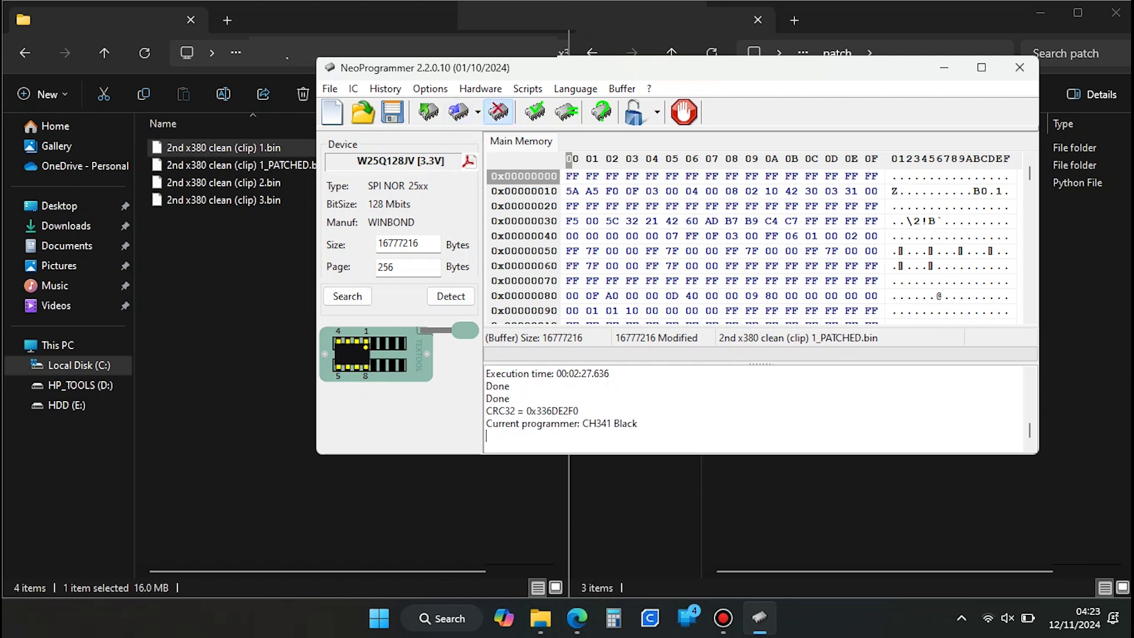
key("Return")
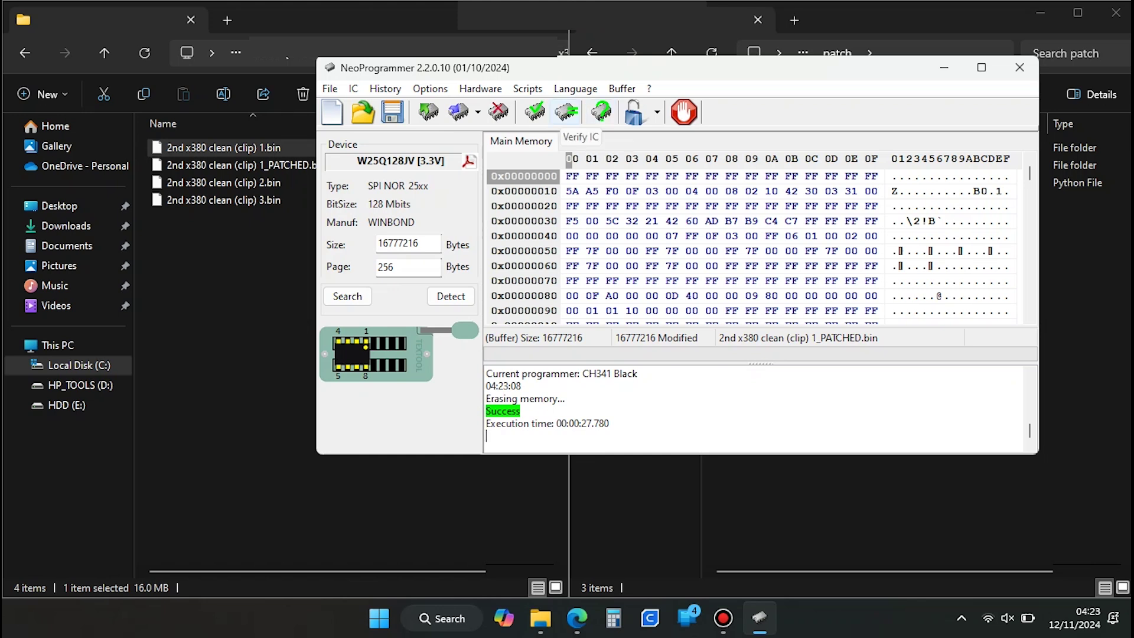
left_click(565, 111)
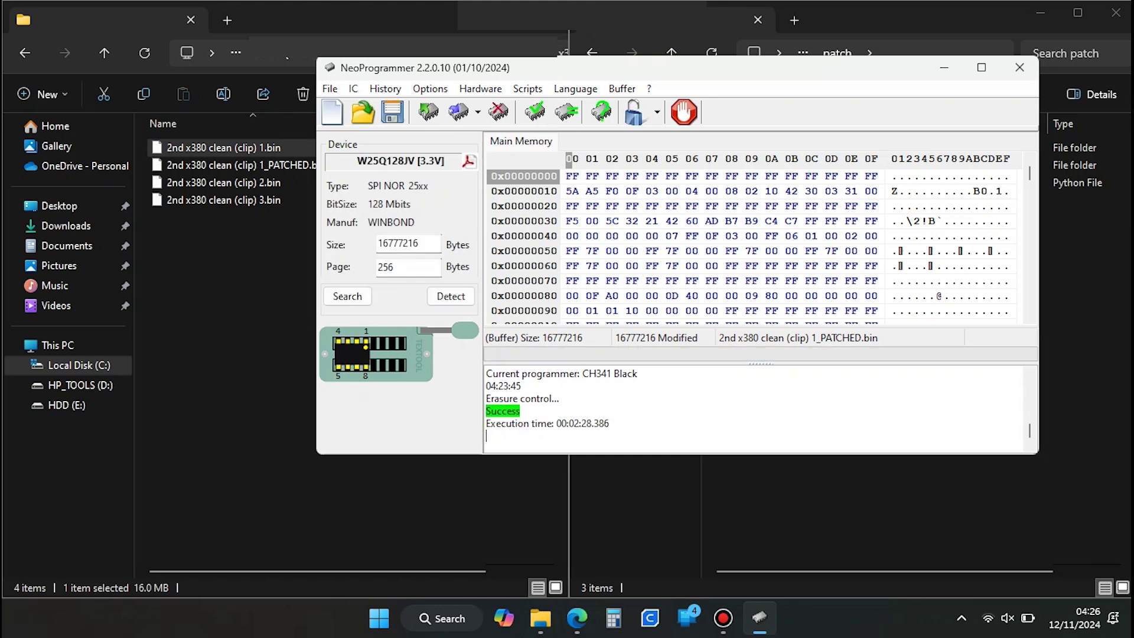
Load '2nd x380 clean (clip) 1_PATCHED.bin' into the NeoProgrammer buffer.
left_click(363, 112)
left_click(565, 246)
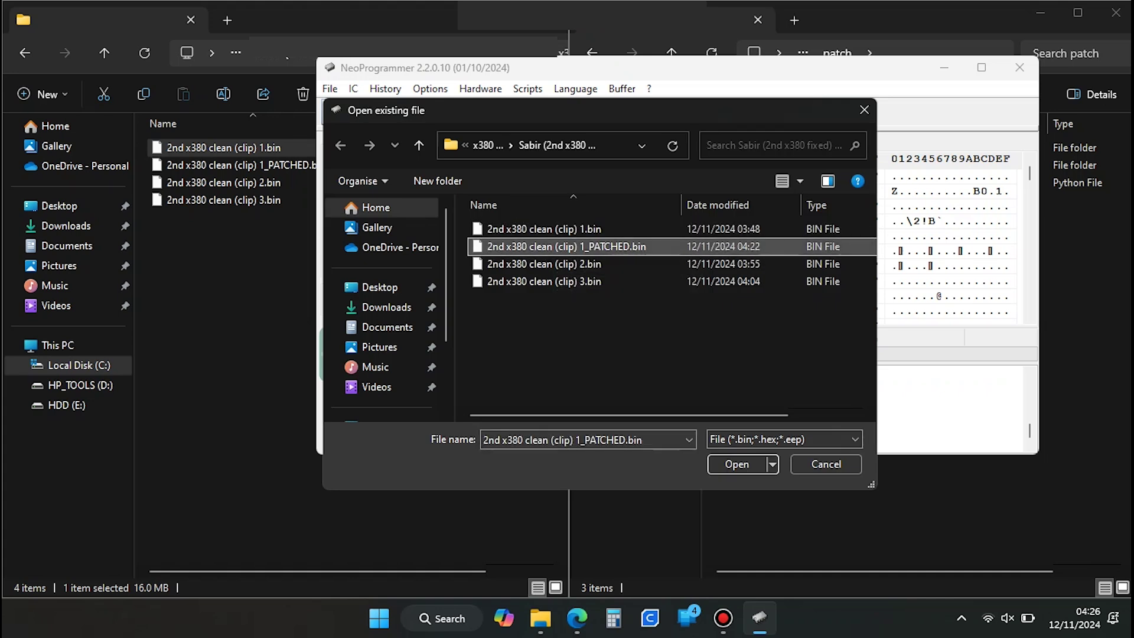
left_click(736, 465)
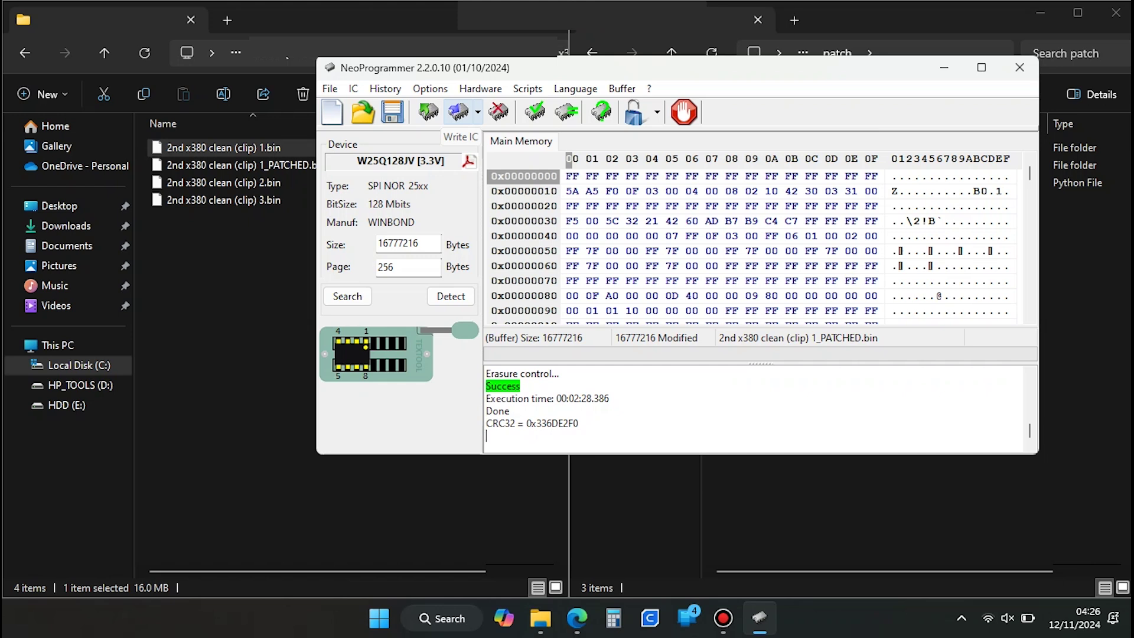
Write the patched image to the W25Q128JV chip and let it verify with Success.
left_click(458, 111)
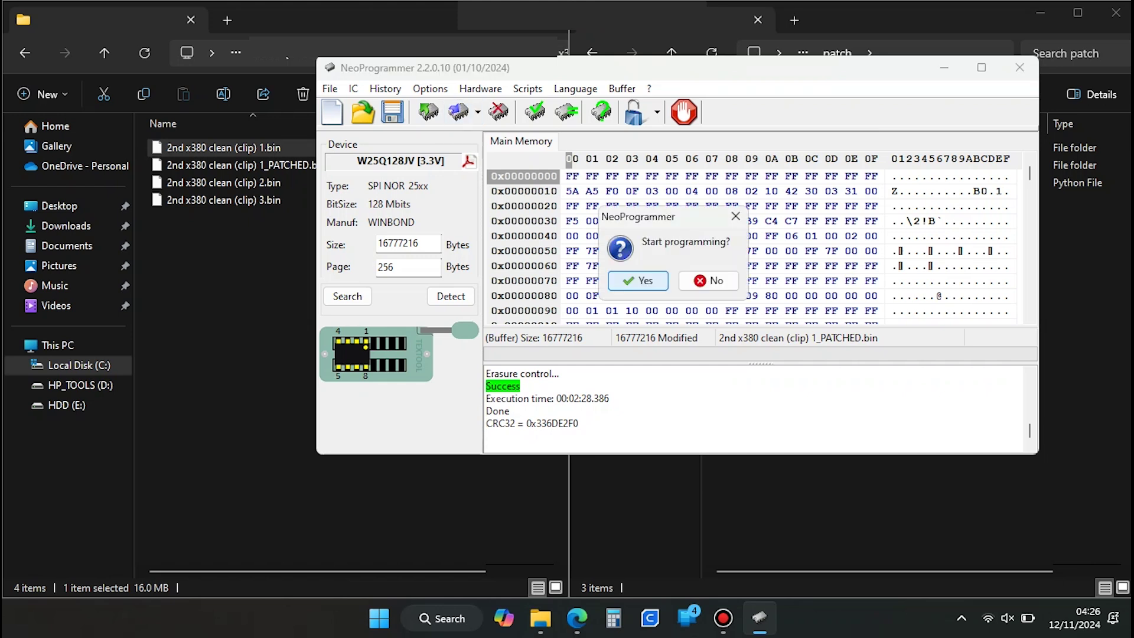
left_click(637, 281)
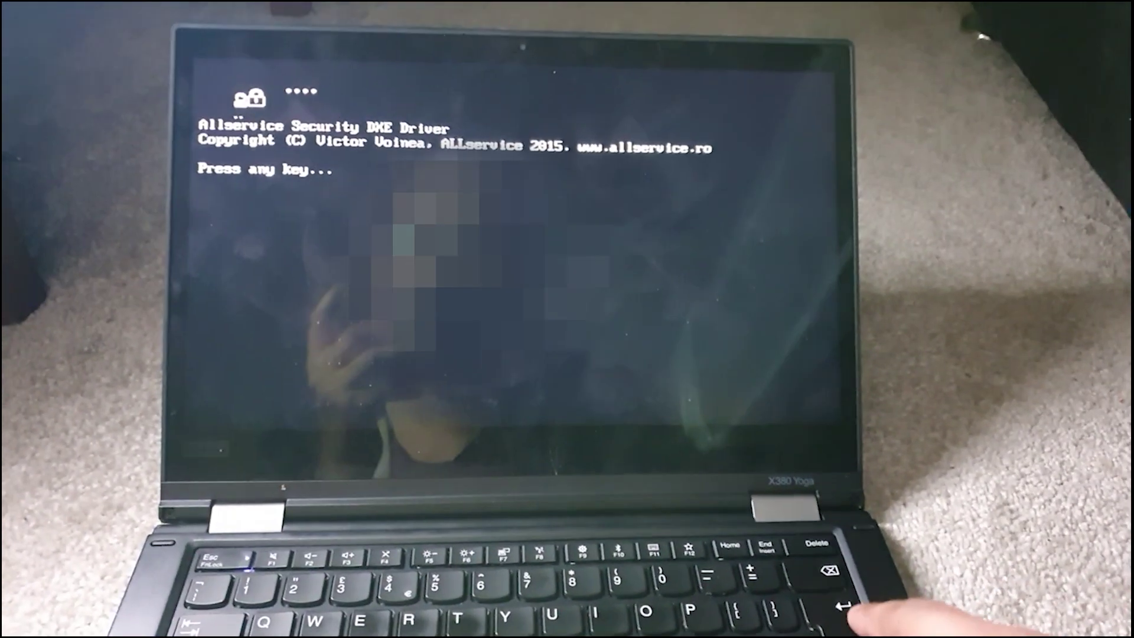
Proceed through the Allservice Security DXE Driver until the TPM certificate changed message.
key("Return")
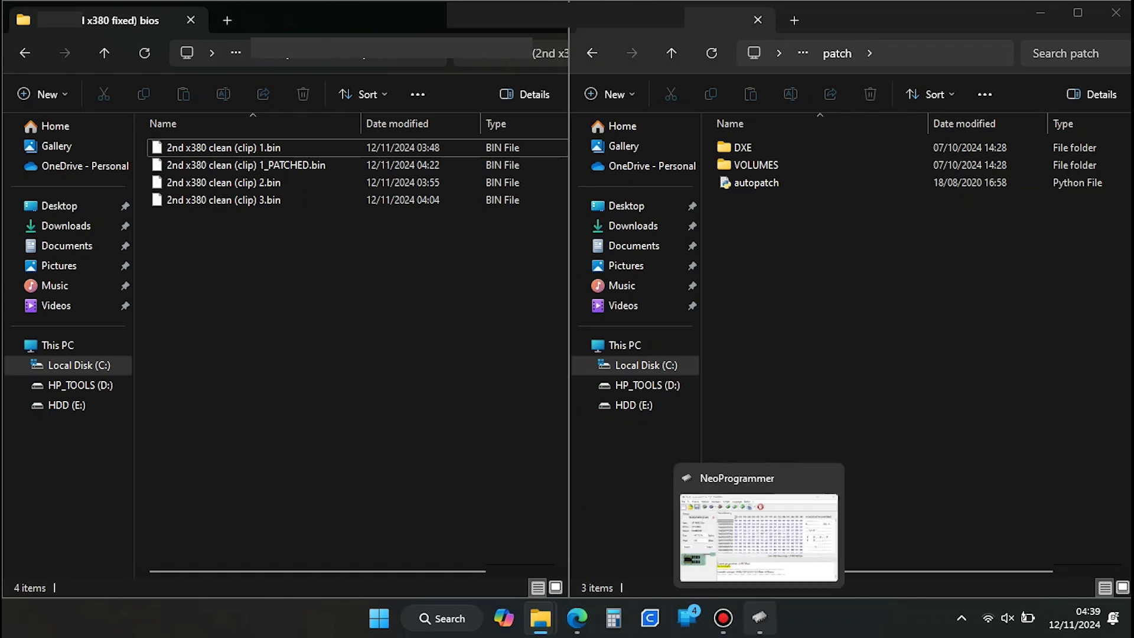
Detect the flash chip again in NeoProgrammer and select W25Q128JV.
left_click(759, 618)
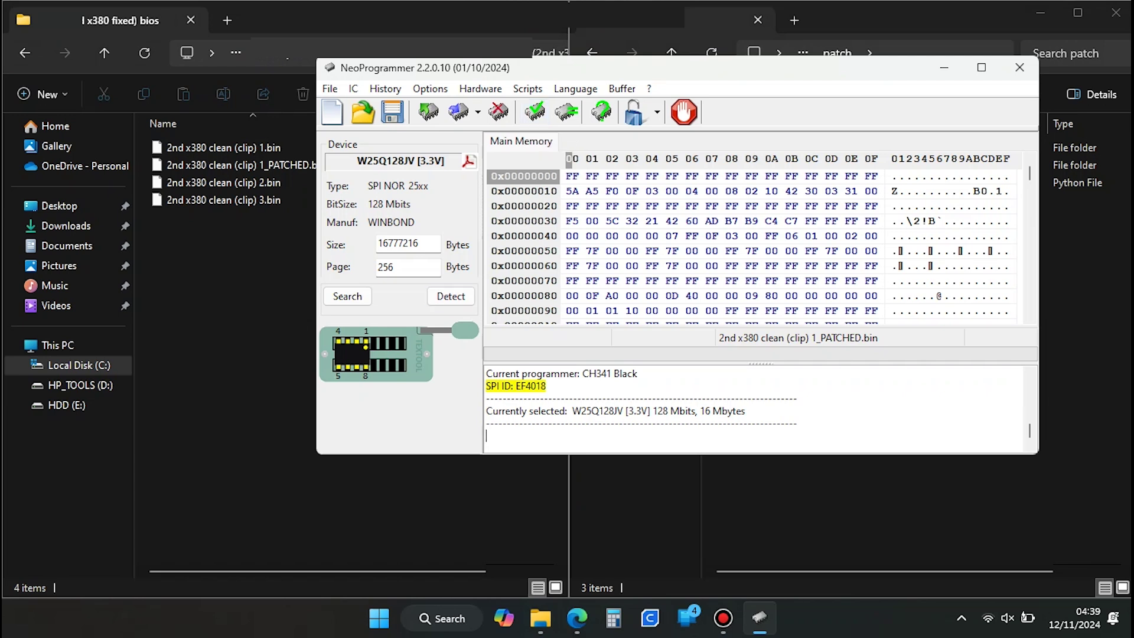
left_click(448, 296)
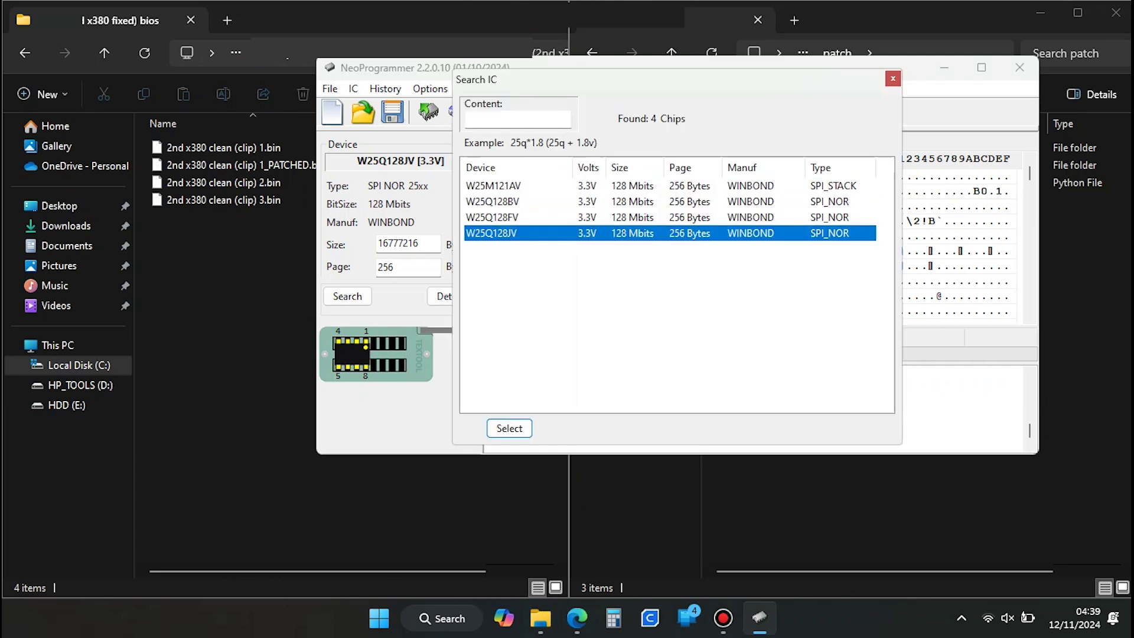
left_click(509, 428)
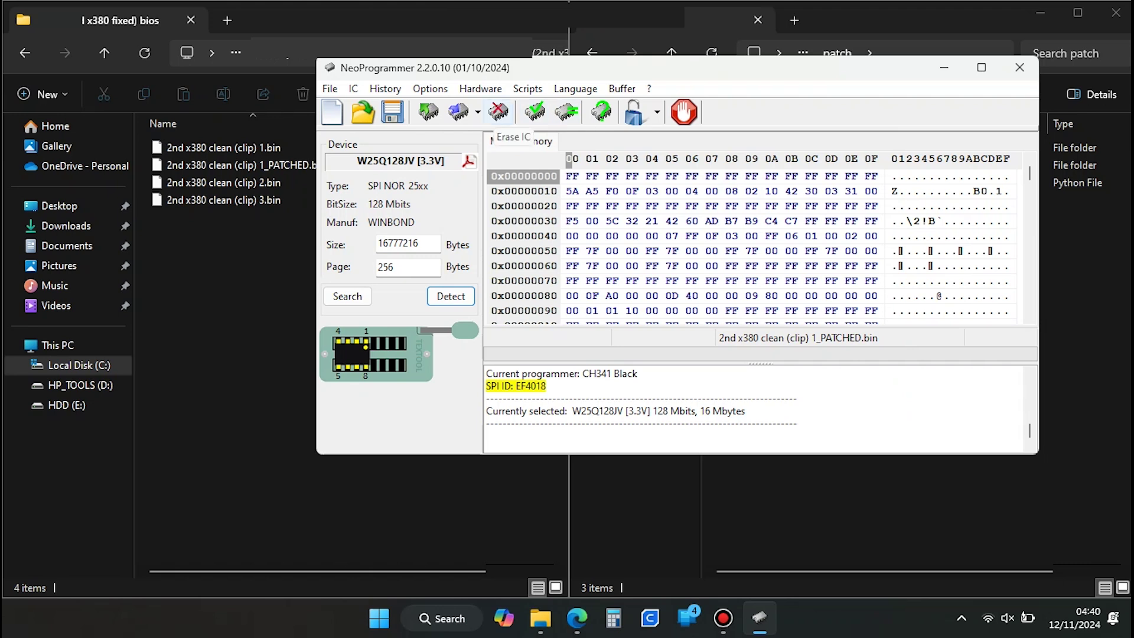
Erase the W25Q128JV chip and blank-check it until it reports Success.
left_click(498, 111)
key("Return")
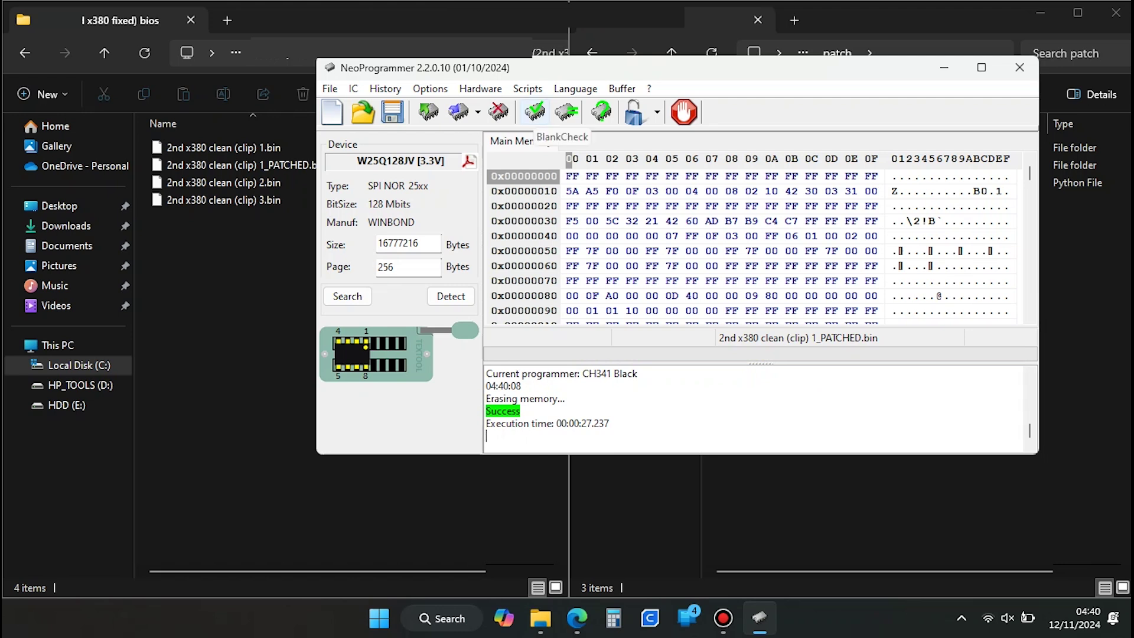
left_click(535, 111)
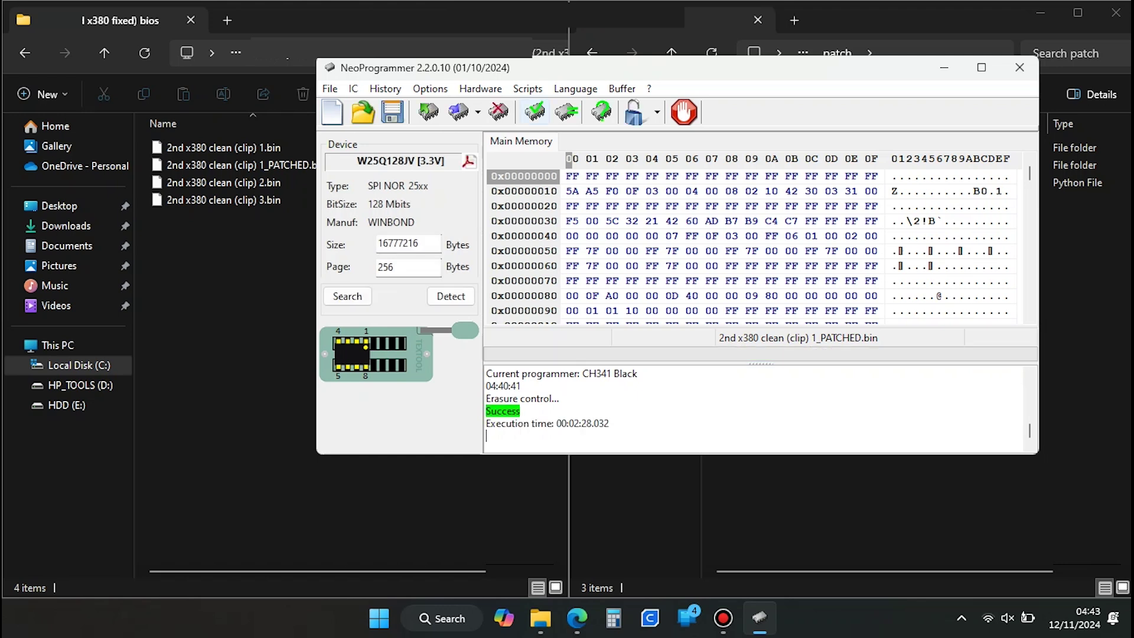
Load the original '2nd x380 clean (clip) 1.bin' dump into the buffer.
left_click(362, 113)
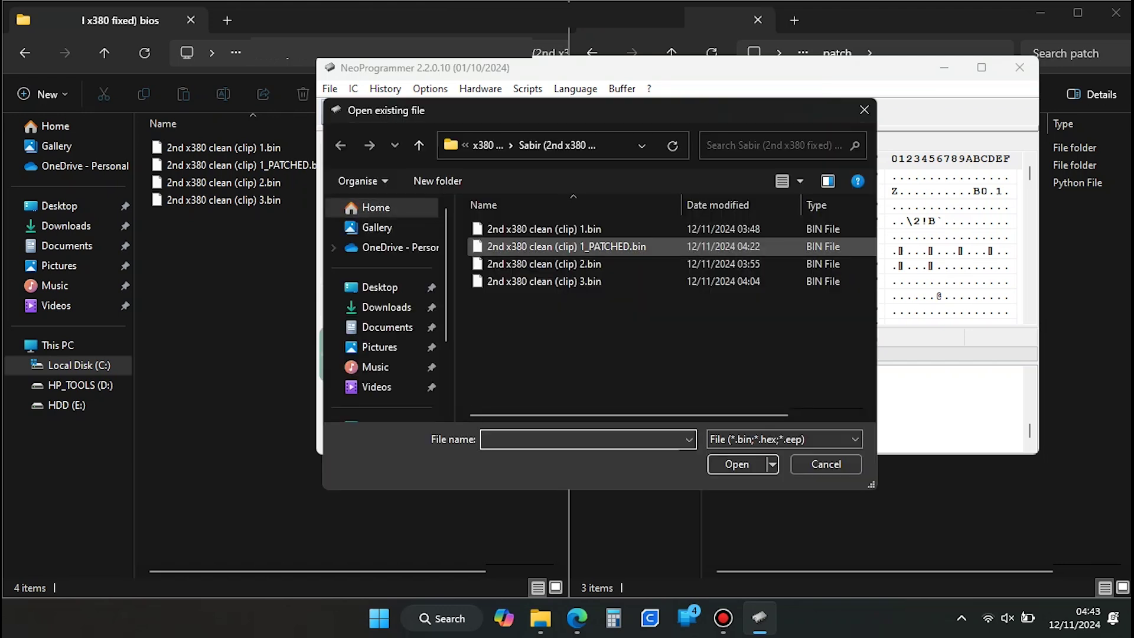
left_click(561, 229)
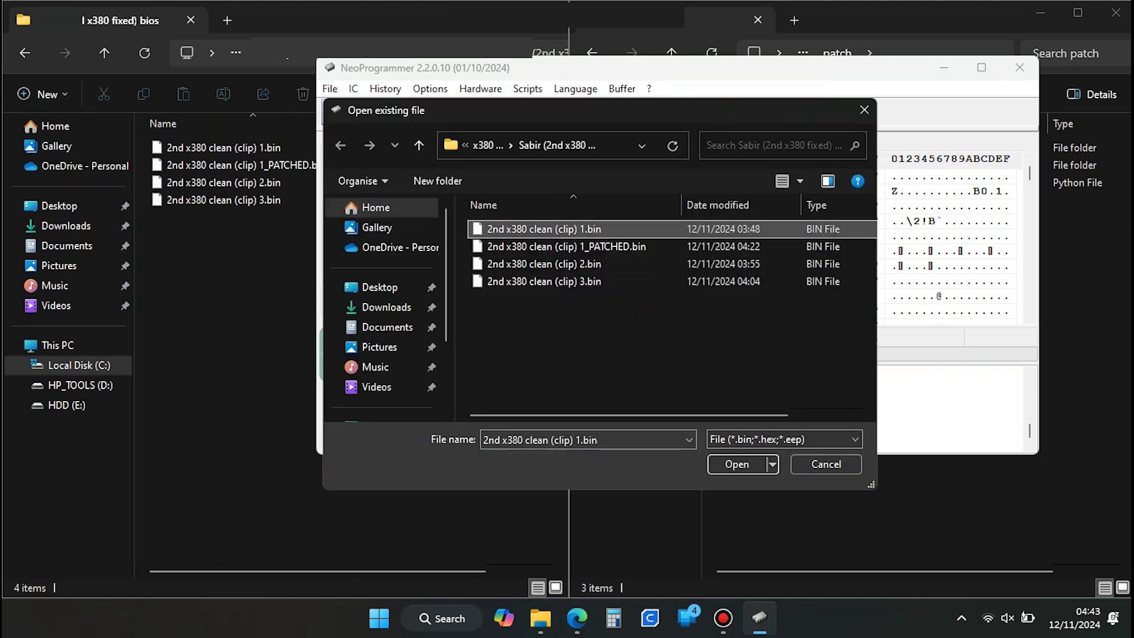
key("Return")
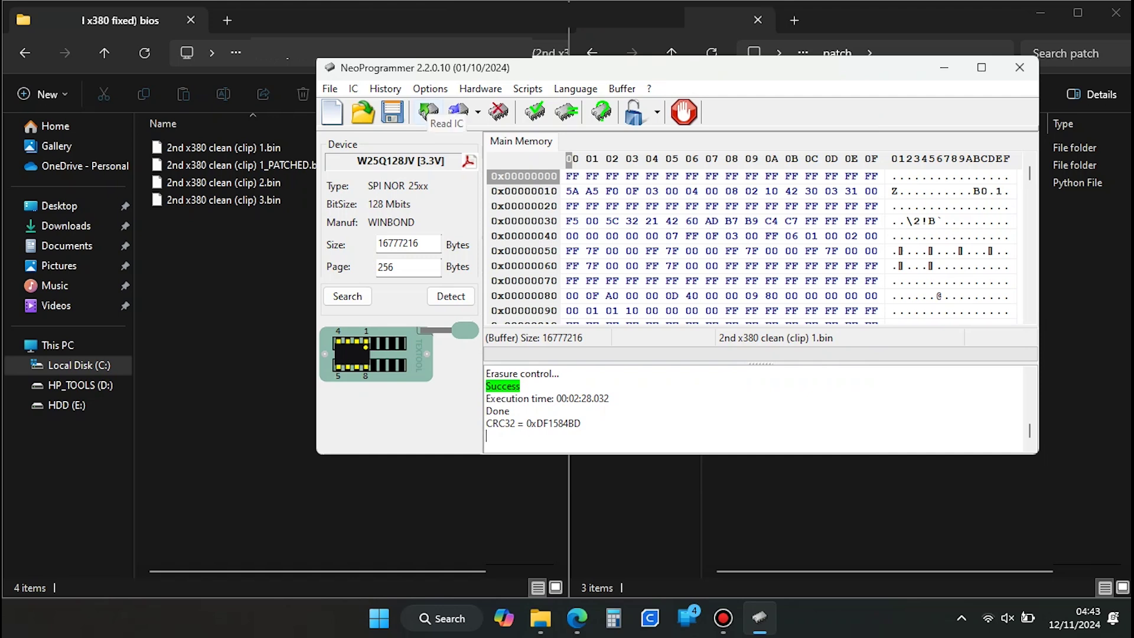
Write the dump to the chip, then verify it until the log reports Success.
left_click(458, 111)
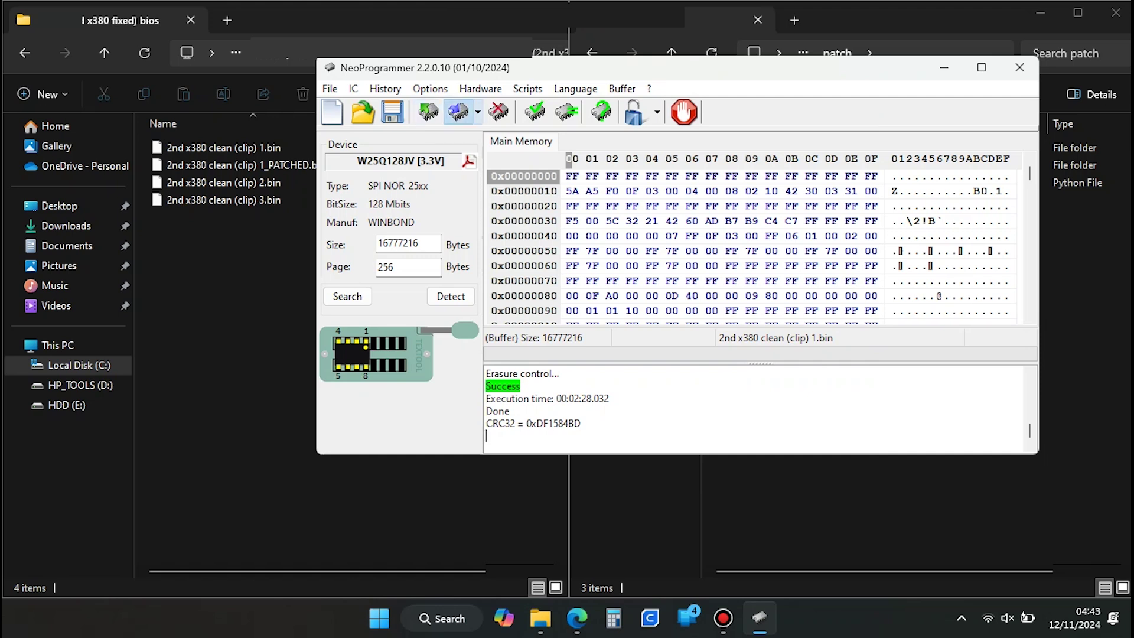
left_click(642, 279)
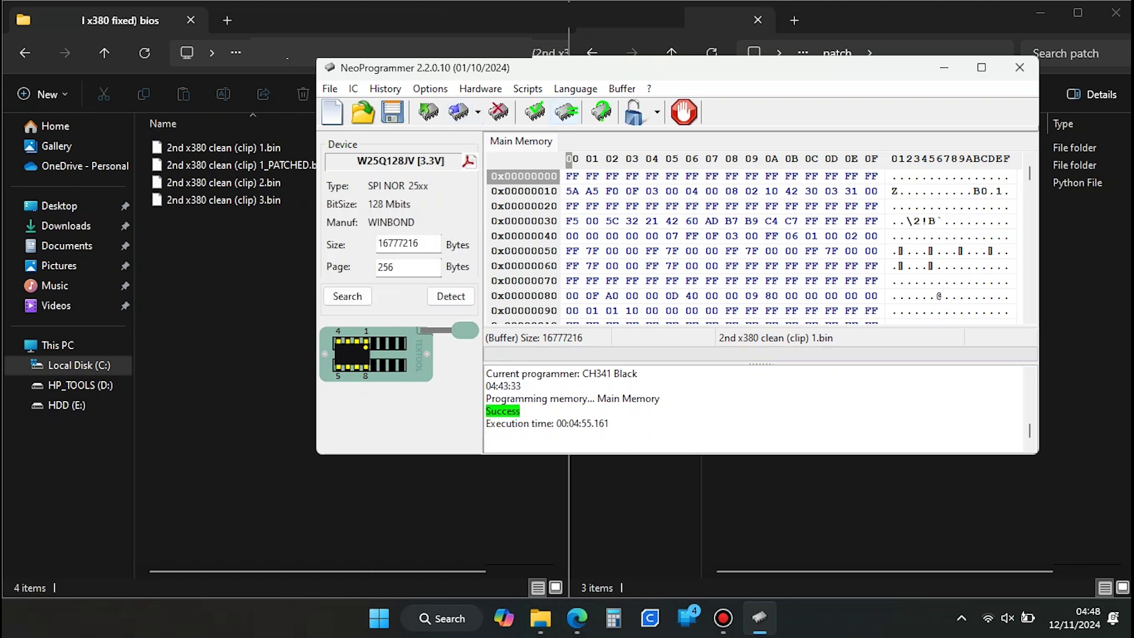
left_click(566, 111)
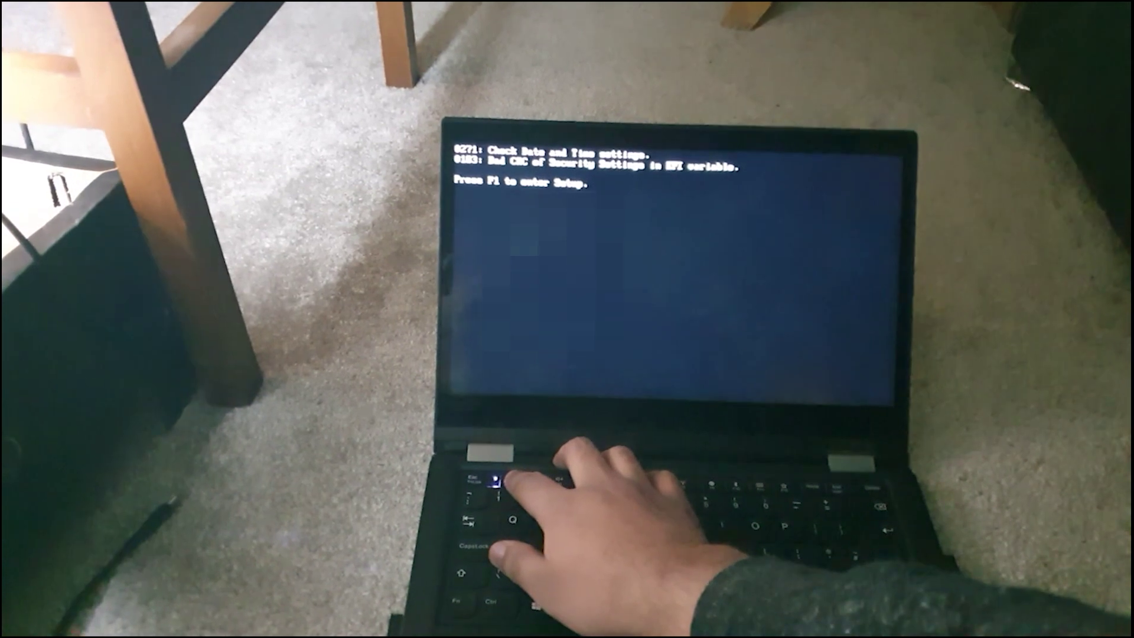
Press F1 at the 0271/0183 boot error screen to enter ThinkPad Setup.
key("F1")
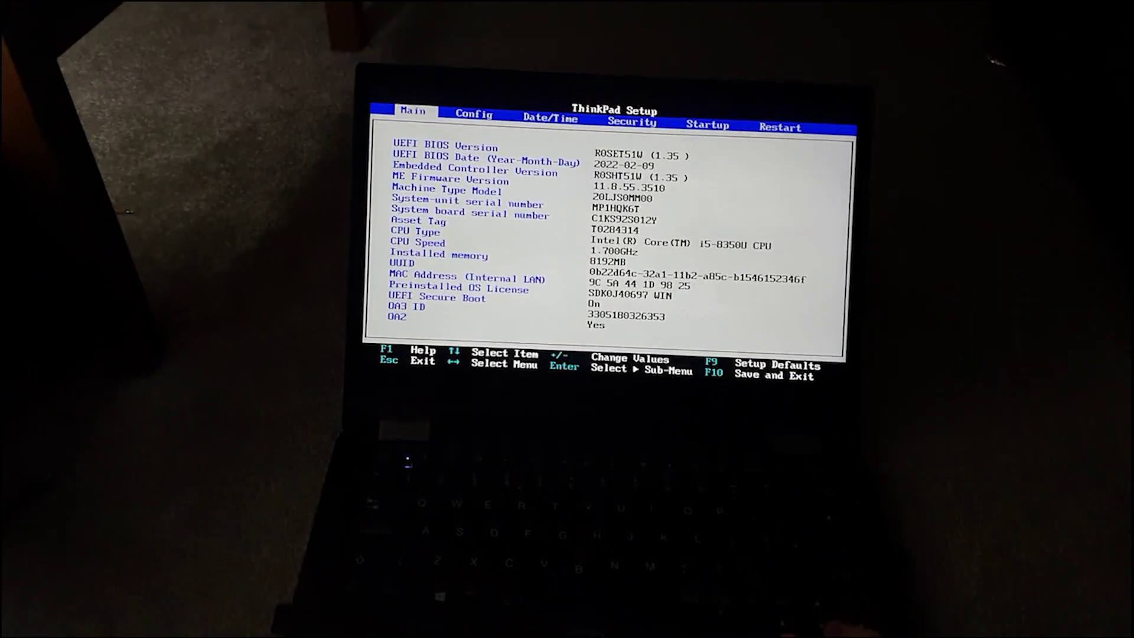
Browse the ThinkPad Setup pages, then open Security > Password.
key("Right")
key("Right")
key("Right")
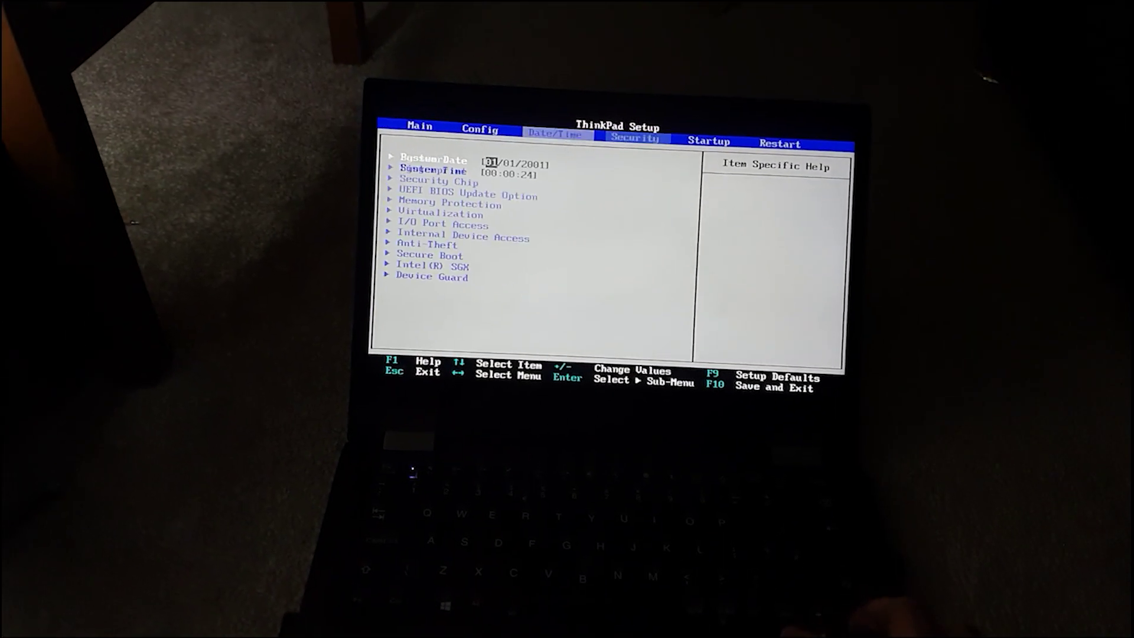
key("Right")
key("Right")
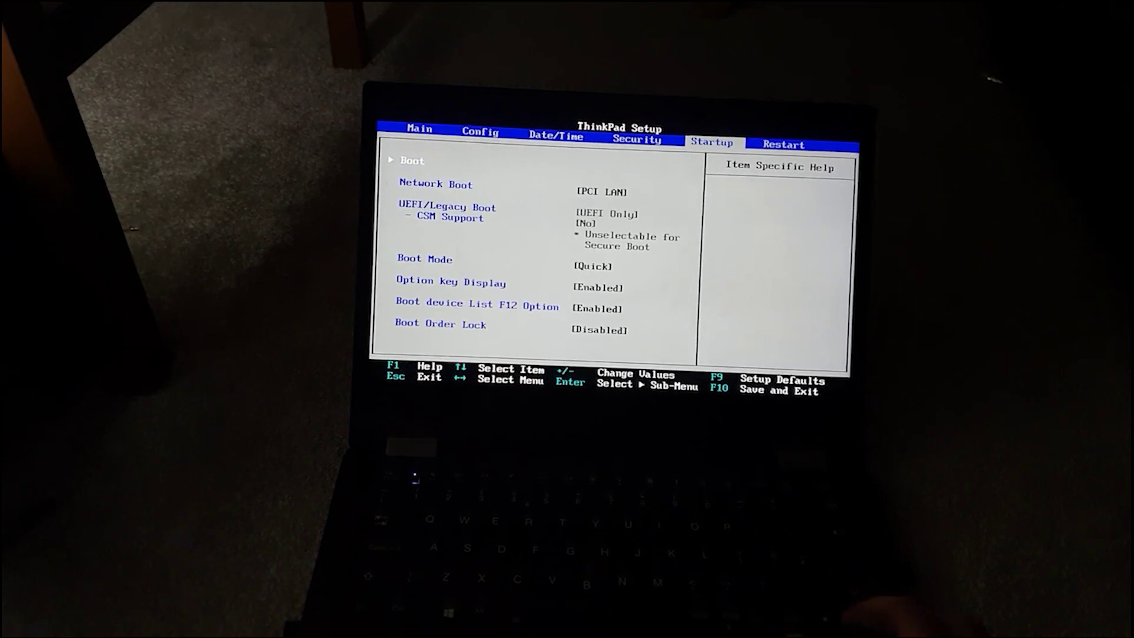
key("Left")
key("Left")
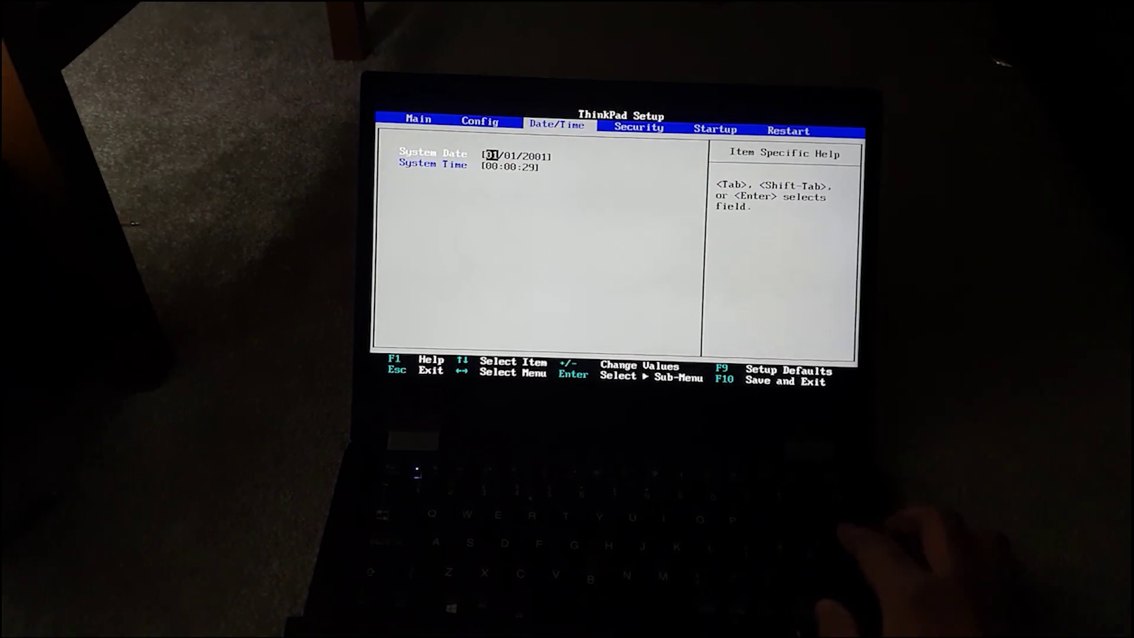
key("Left")
key("Down")
key("Down")
key("Down")
key("Down")
key("Down")
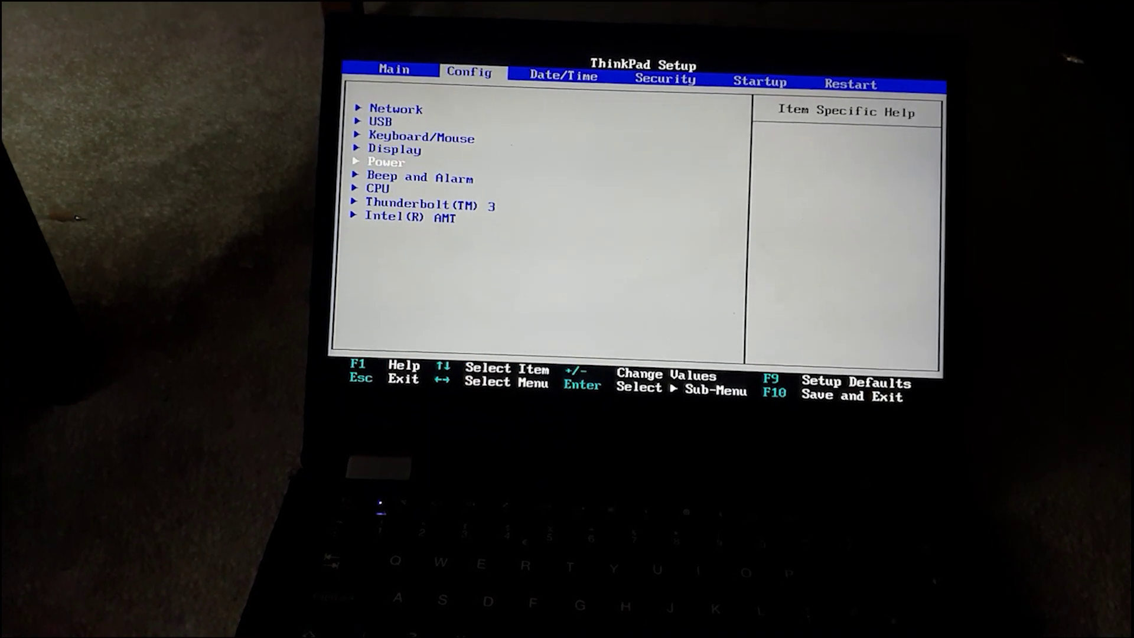
key("Up")
key("Up")
key("Right")
key("Right")
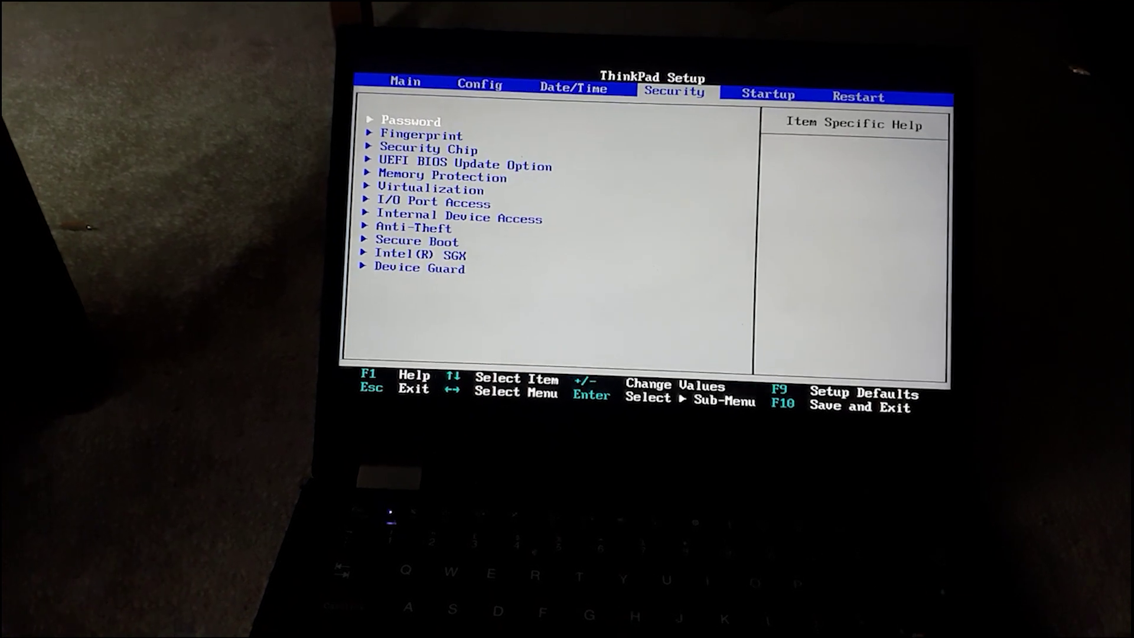
key("Return")
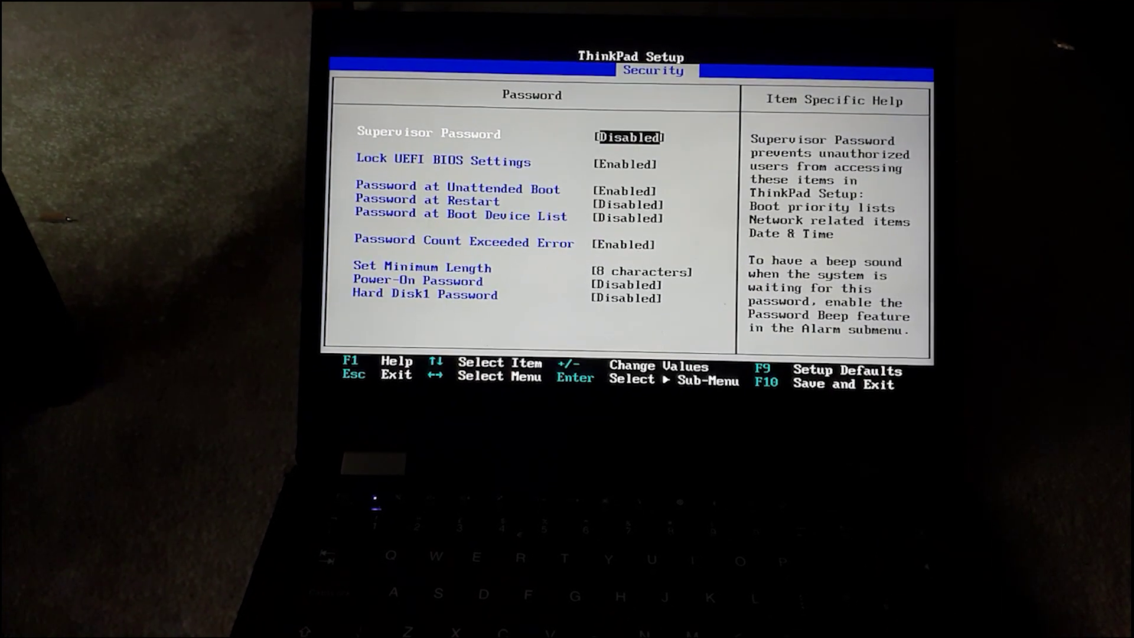
Set Lock UEFI BIOS Settings and Password at Unattended Boot to Disabled.
key("Down")
key("Return")
key("Up")
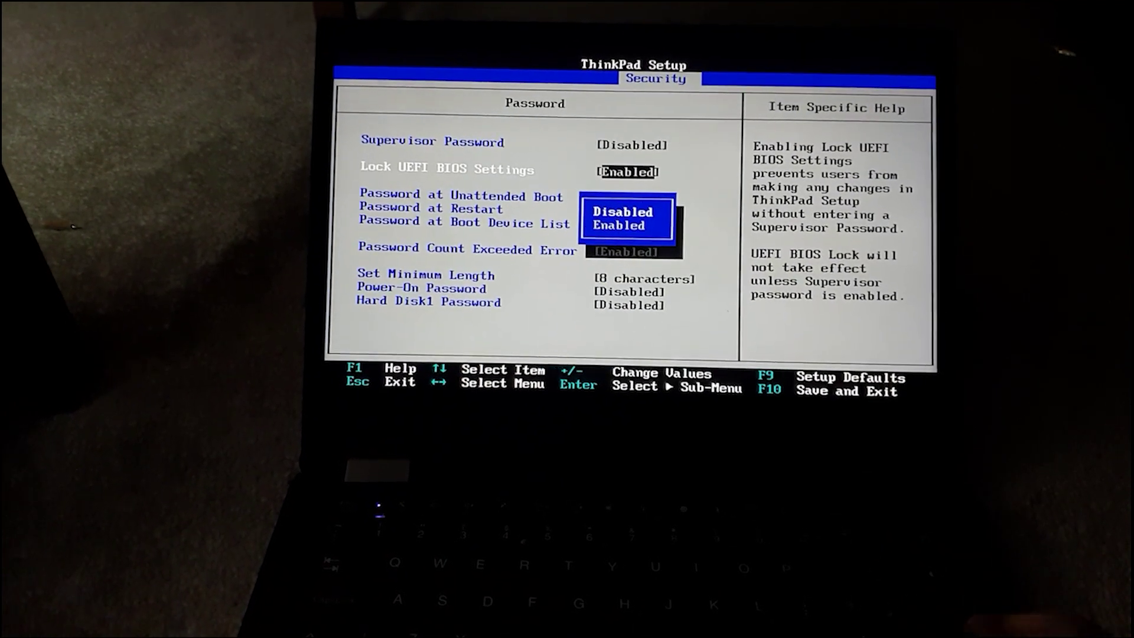
key("Return")
key("Down")
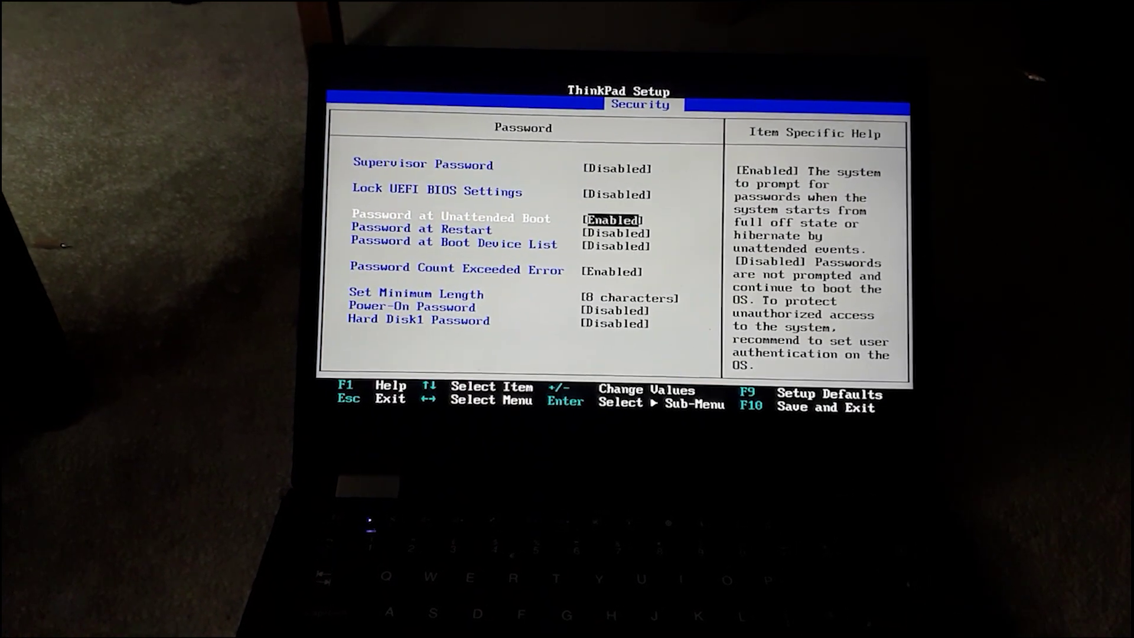
key("Return")
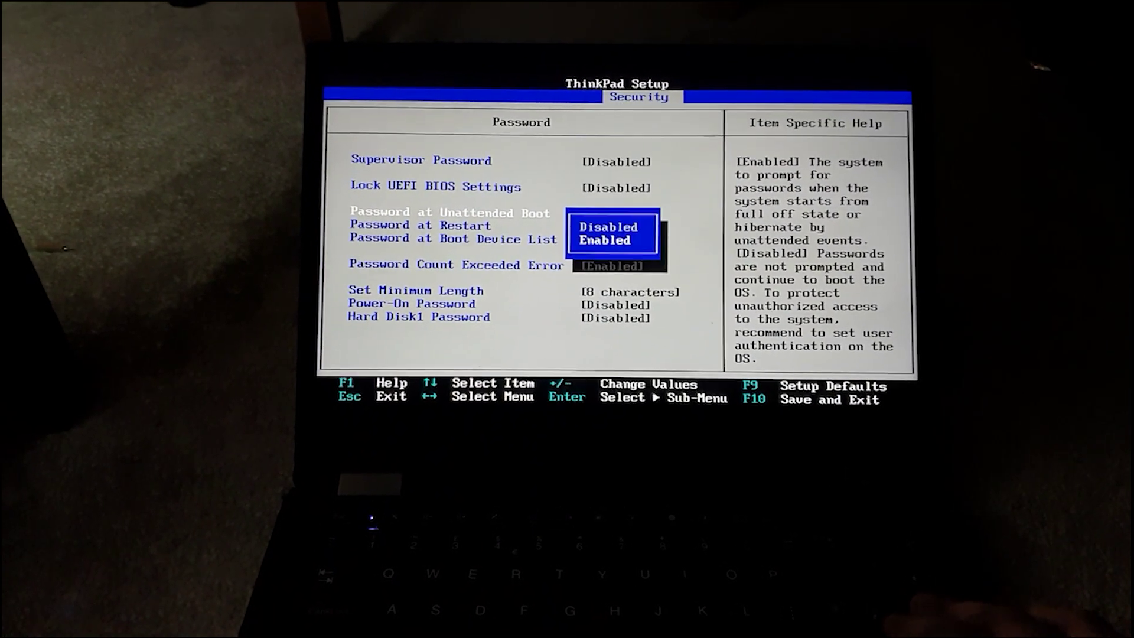
key("Return")
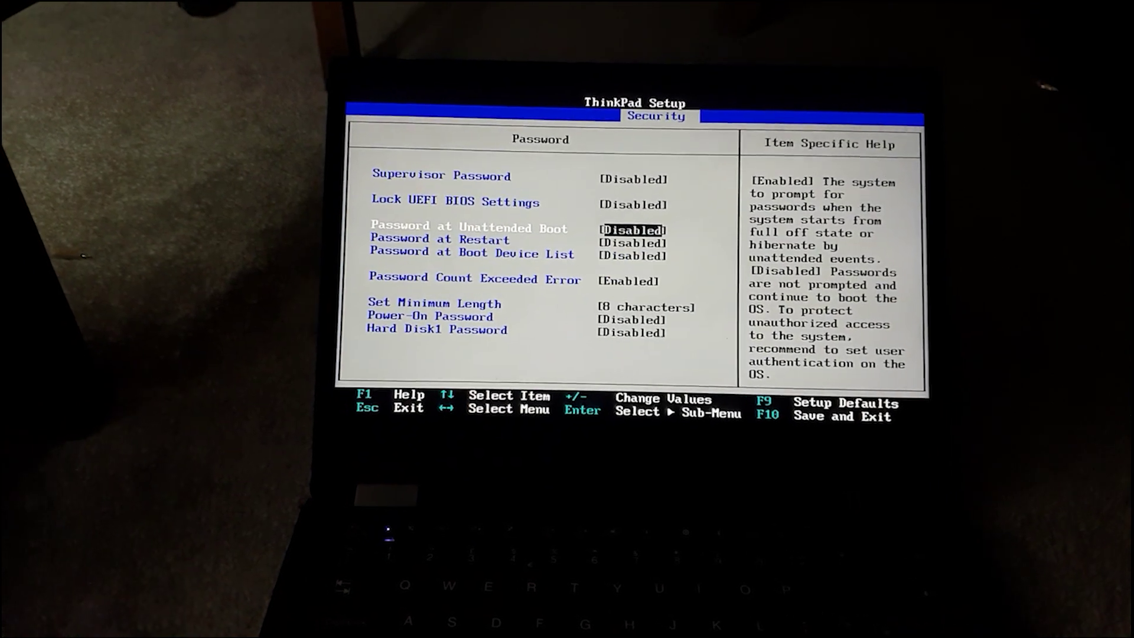
key("Down")
key("Down")
key("Down")
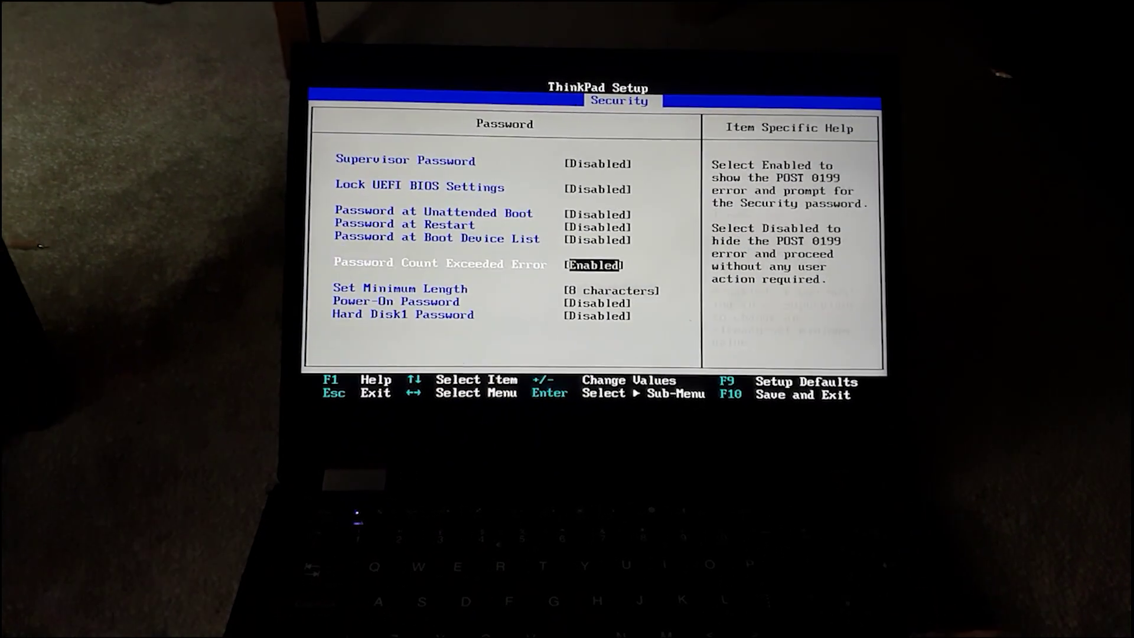
Set Secure Boot to Disabled under Security > Secure Boot.
key("Escape")
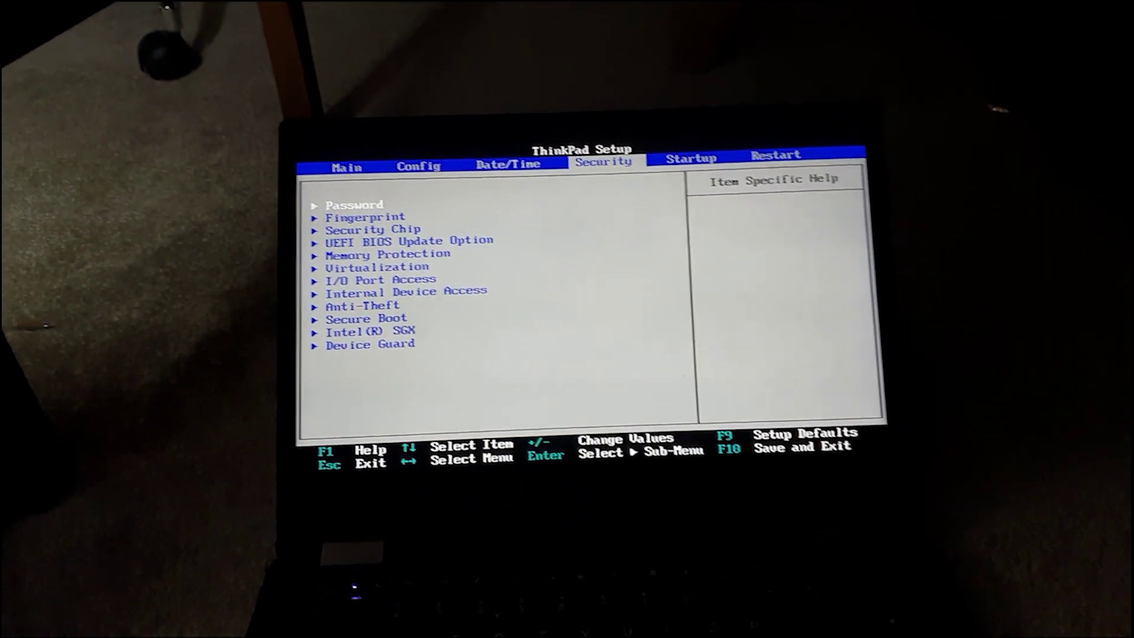
key("Down")
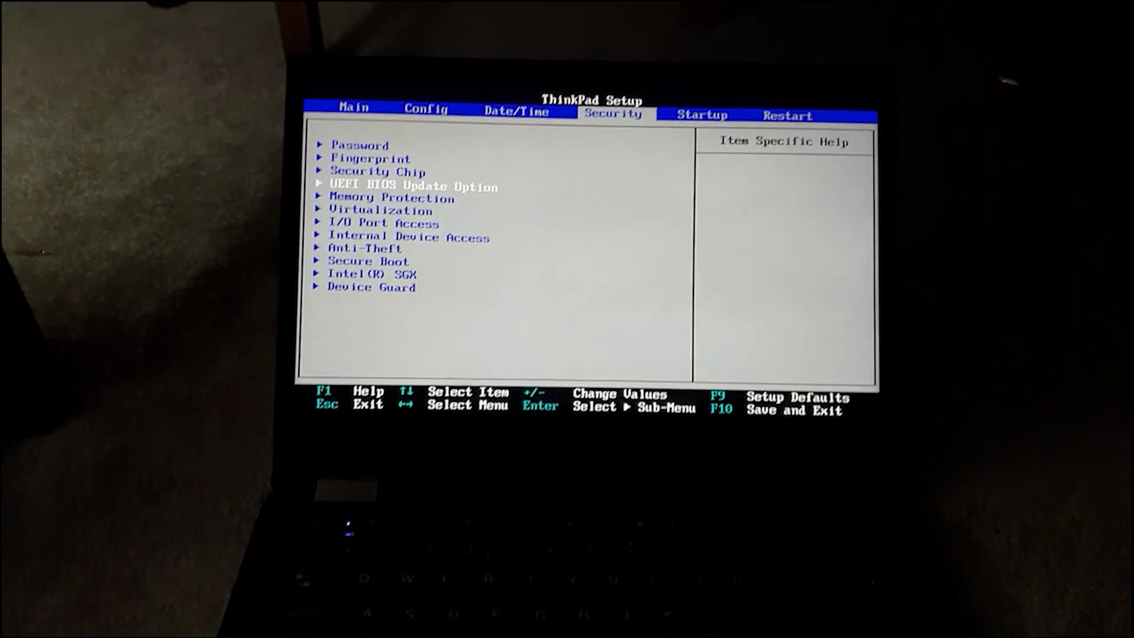
key("Down")
key("Down")
key("Down")
key("Down")
key("Down")
key("Down")
key("Return")
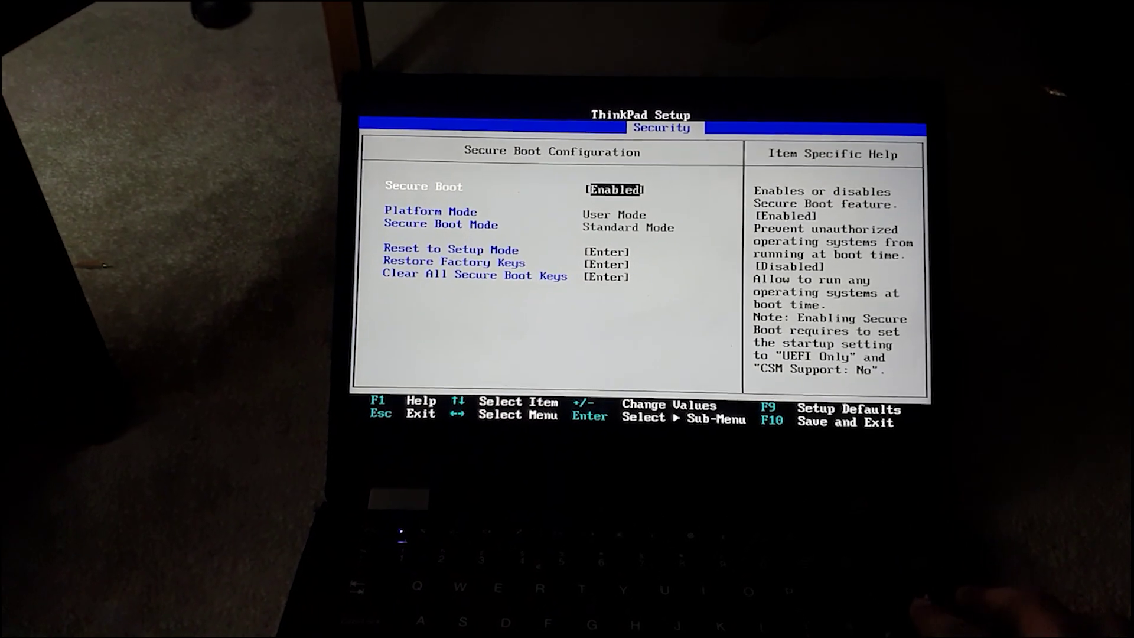
key("Return")
key("Up")
key("Return")
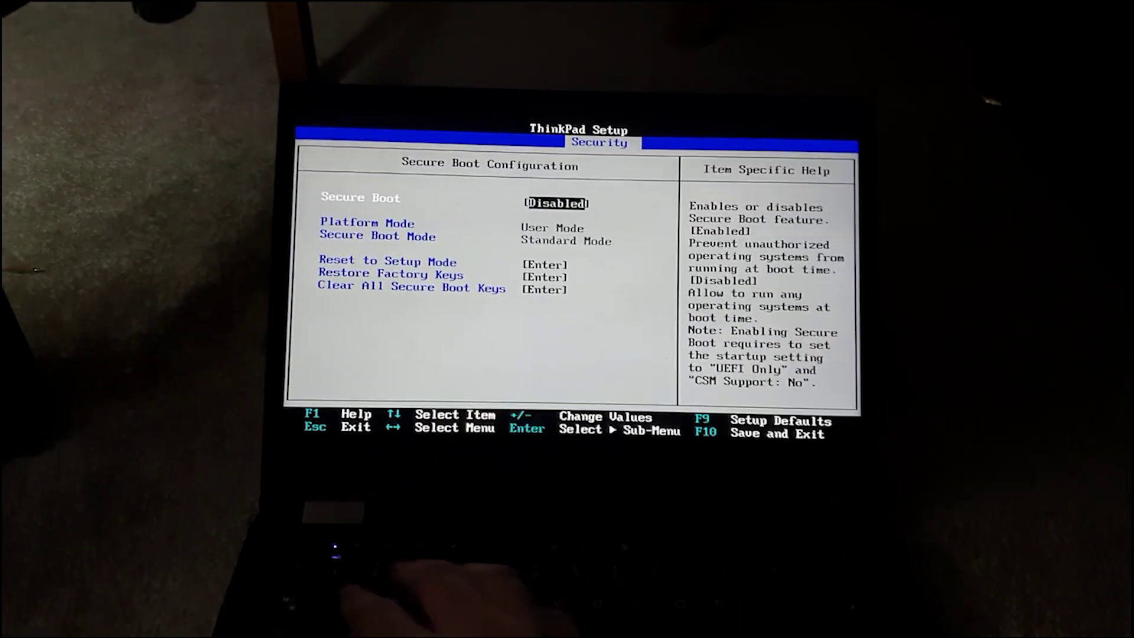
key("Escape")
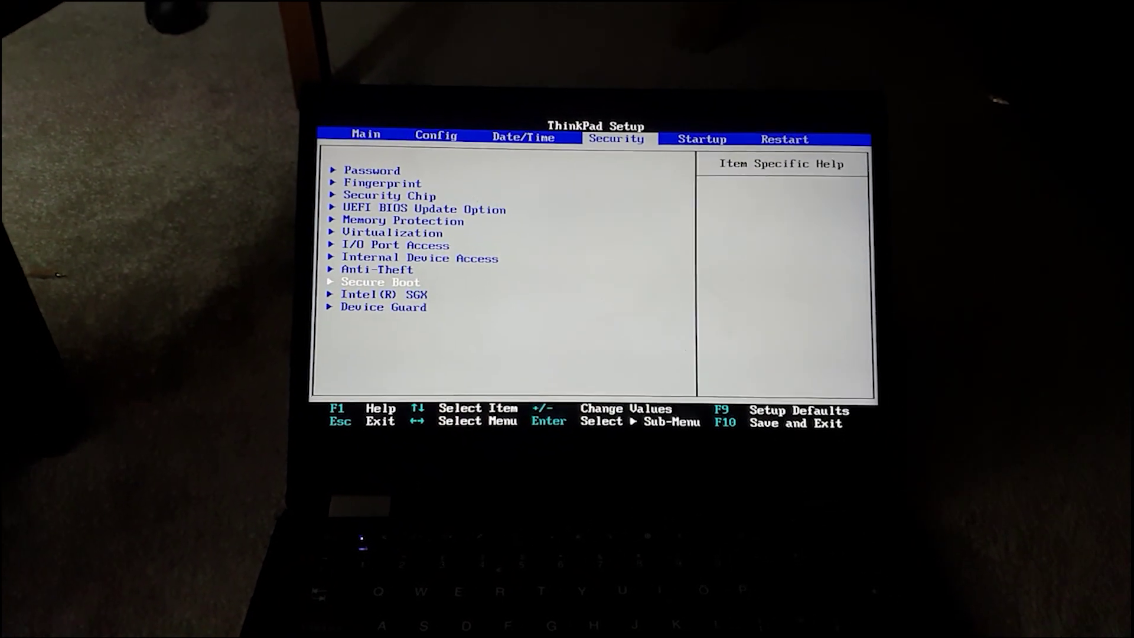
Check the Startup boot priority order, then save all changes and exit setup.
key("Right")
key("Down")
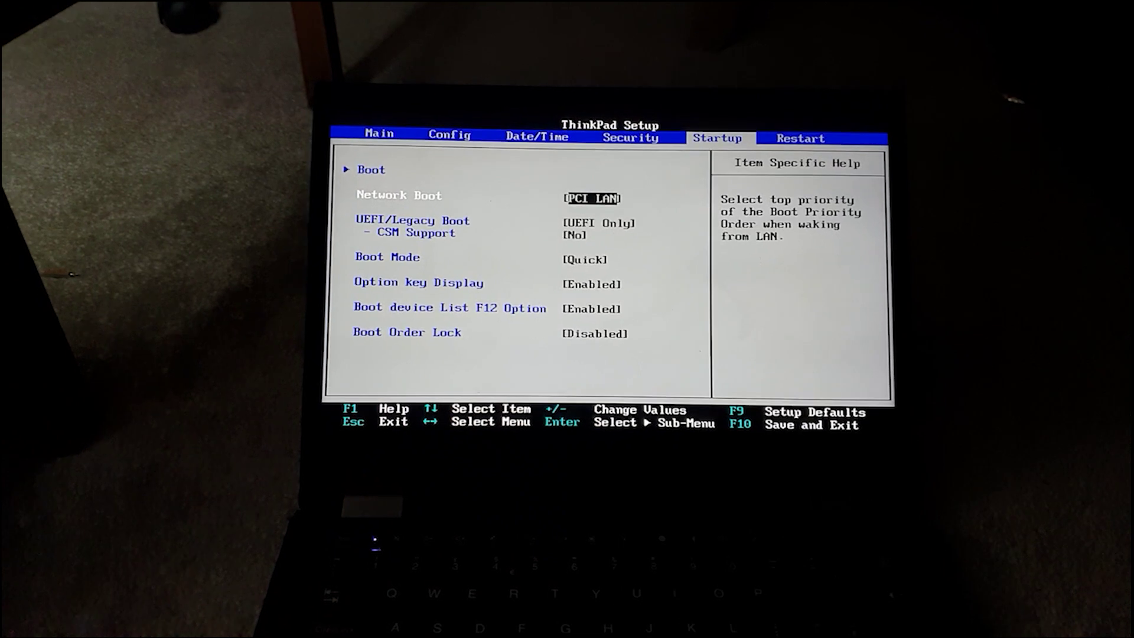
key("Up")
key("Return")
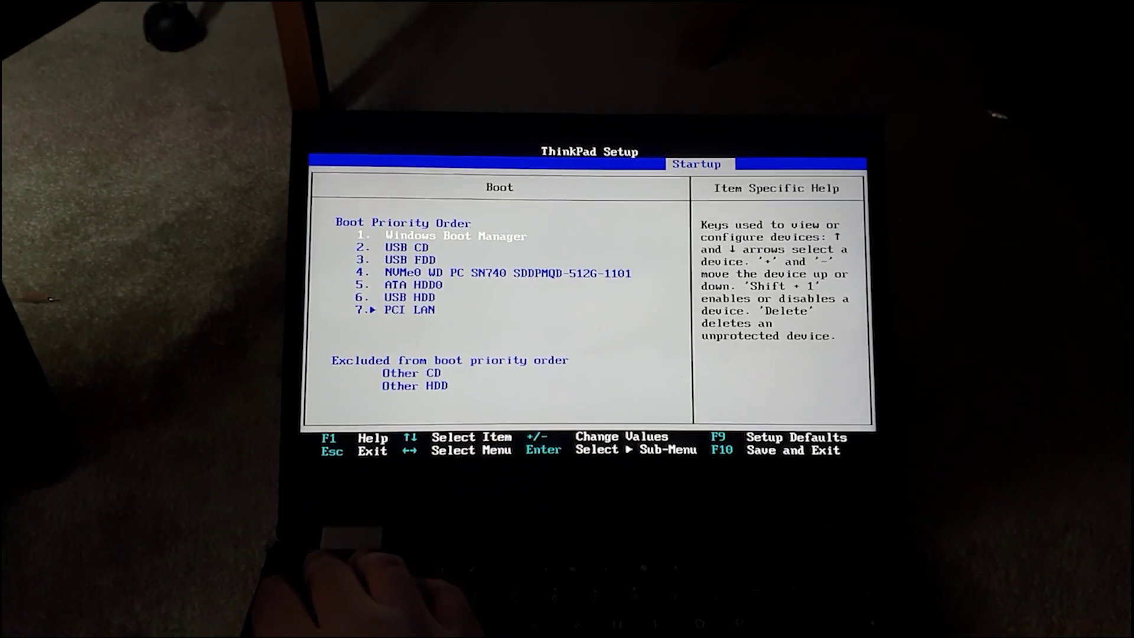
key("Escape")
key("Right")
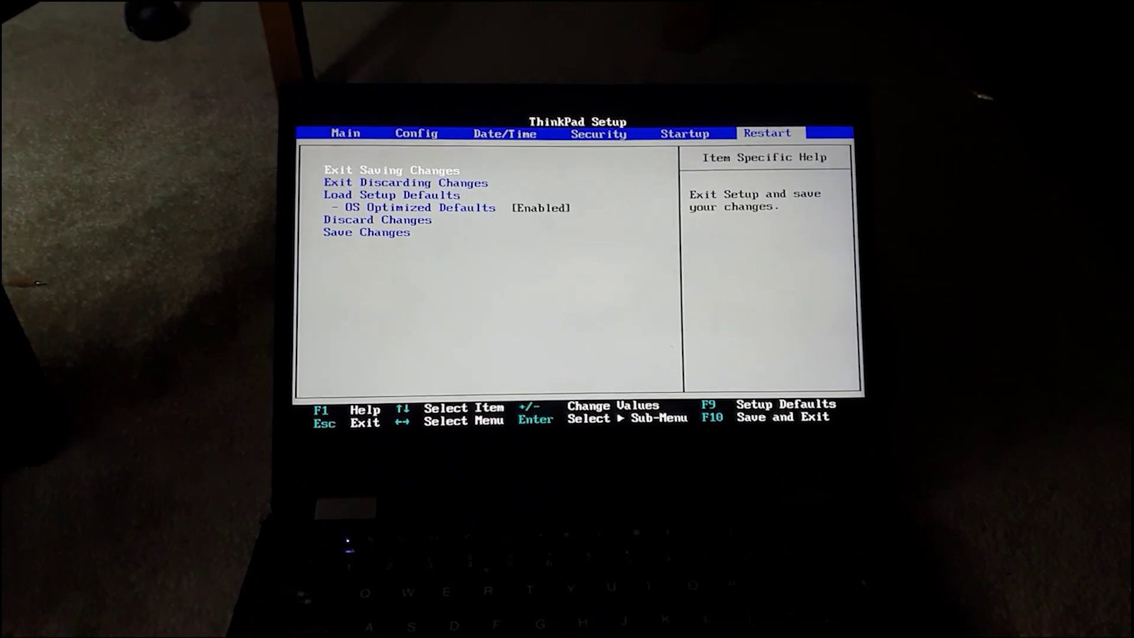
key("Return")
key("Return")
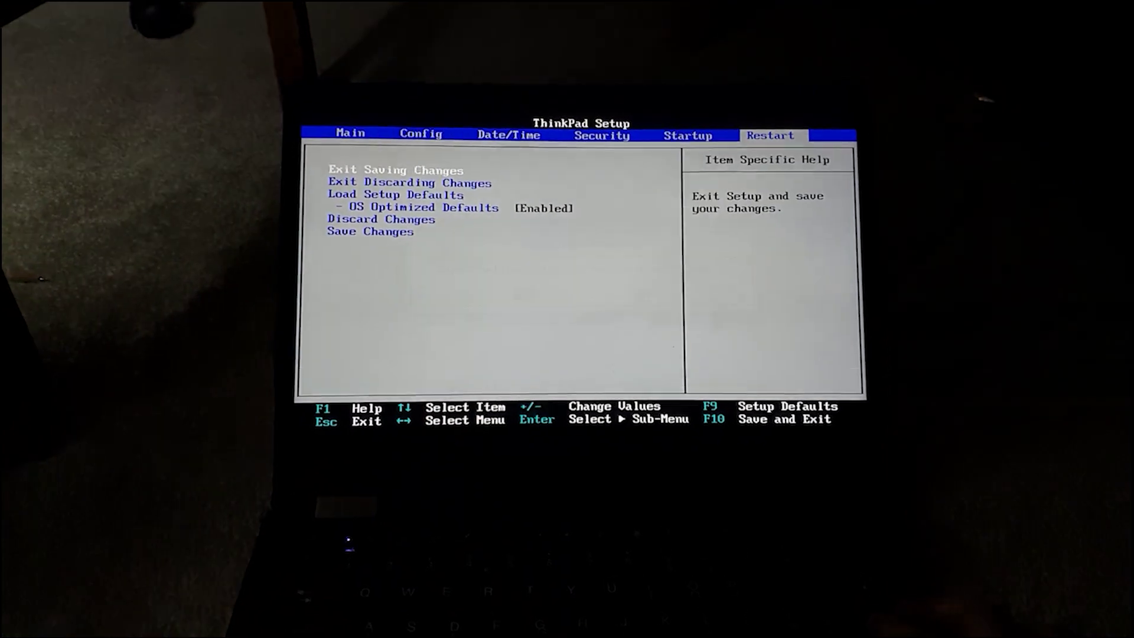